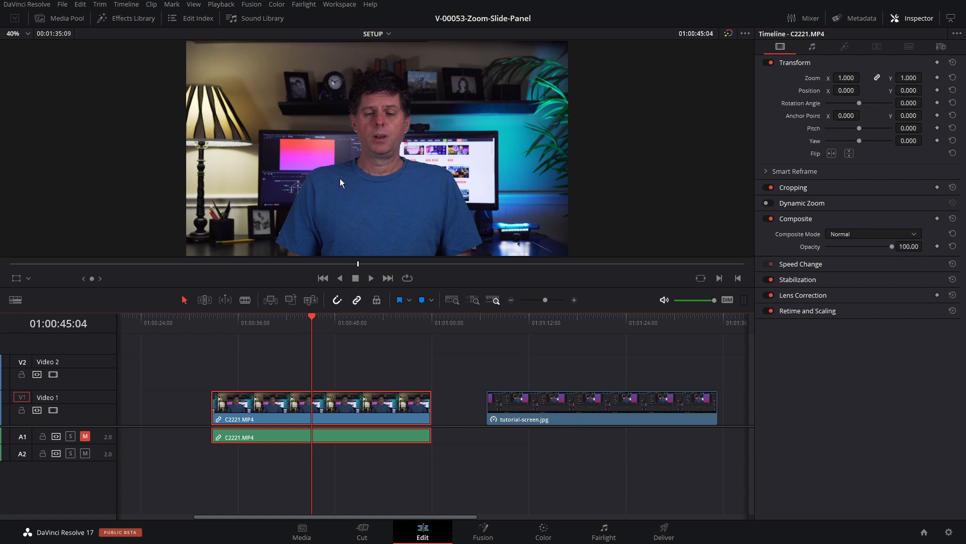
Preview the tutorial-screen.jpg clip and show the Toolbox Effects in the effects library, browsing the Fusion Effects list.
{"action": "left_click_drag", "start_coordinate": [315, 309], "coordinate": [597, 328]}
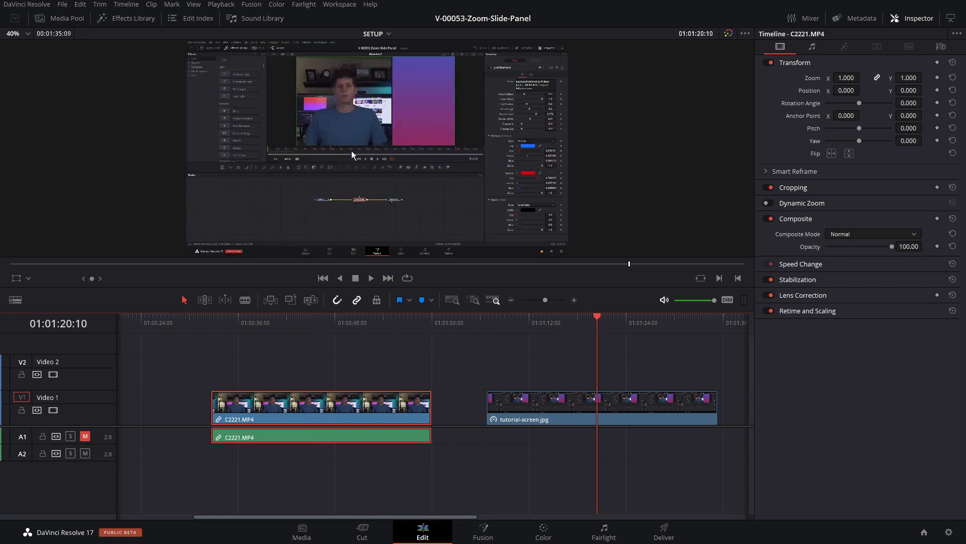
{"action": "mouse_move", "coordinate": [597, 316]}
{"action": "left_mouse_down"}
{"action": "mouse_move", "coordinate": [545, 318]}
{"action": "mouse_move", "coordinate": [594, 317]}
{"action": "mouse_move", "coordinate": [579, 319]}
{"action": "left_mouse_up"}
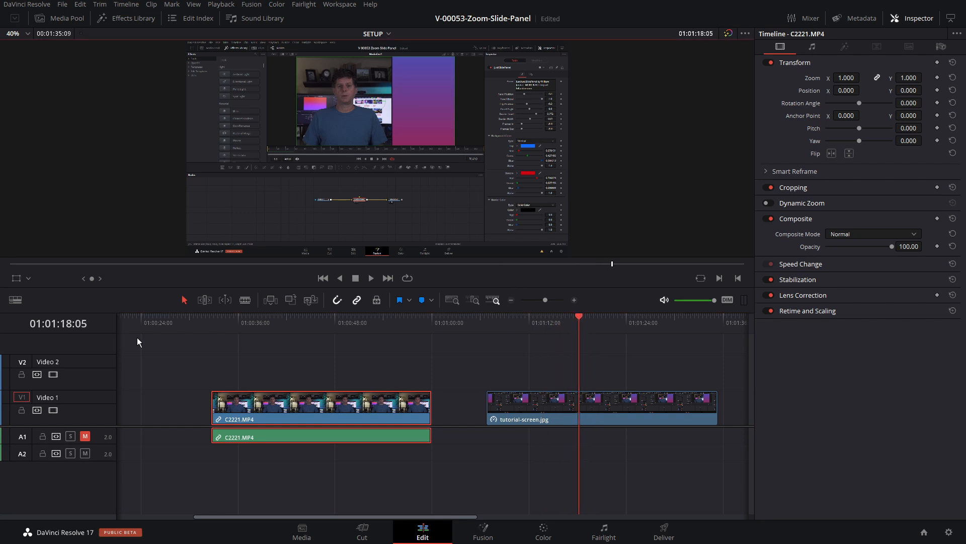
{"action": "left_click", "coordinate": [132, 19]}
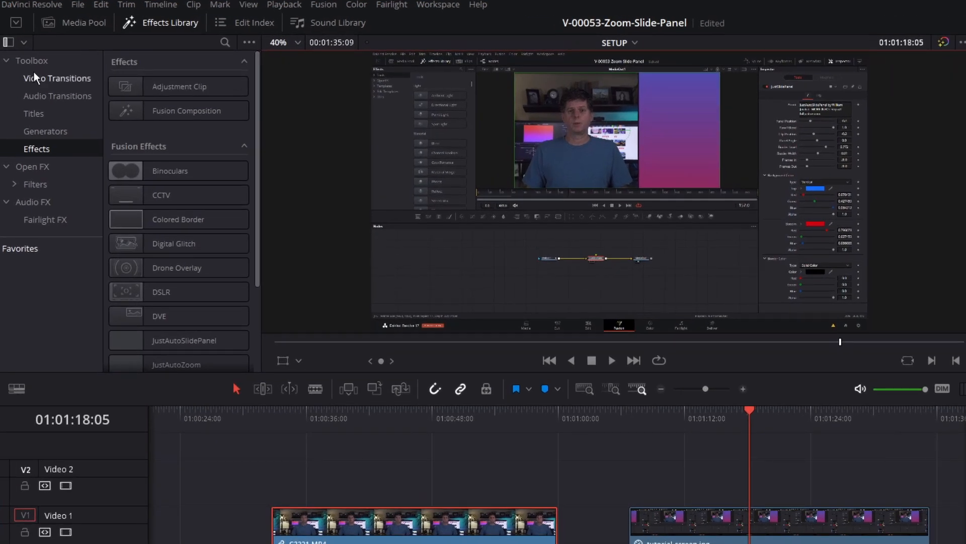
{"action": "left_click", "coordinate": [32, 60]}
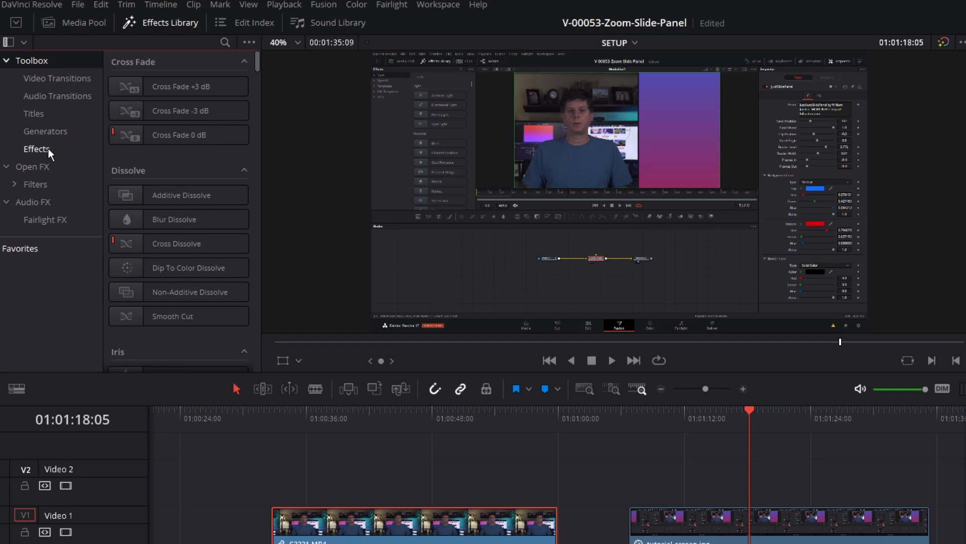
{"action": "left_click", "coordinate": [45, 149]}
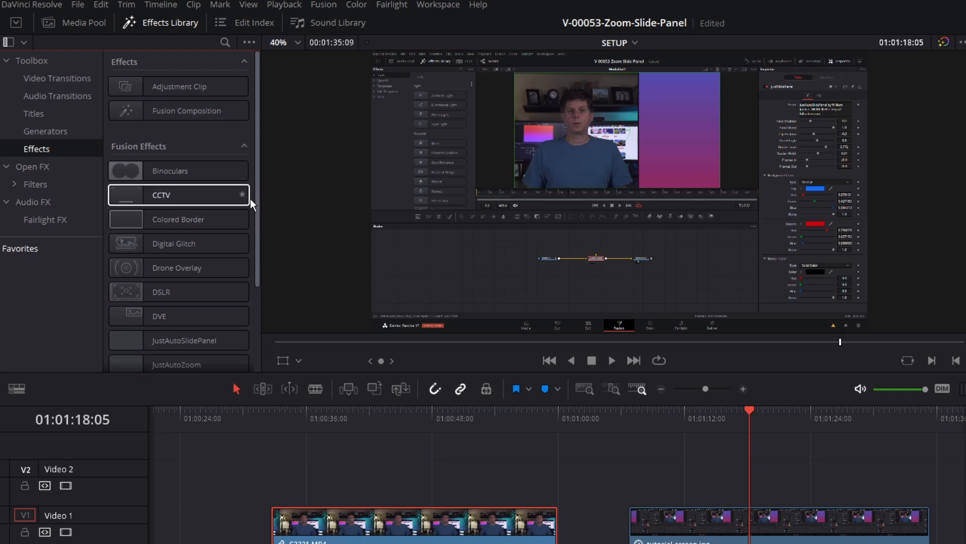
{"action": "left_click_drag", "start_coordinate": [258, 202], "coordinate": [252, 231]}
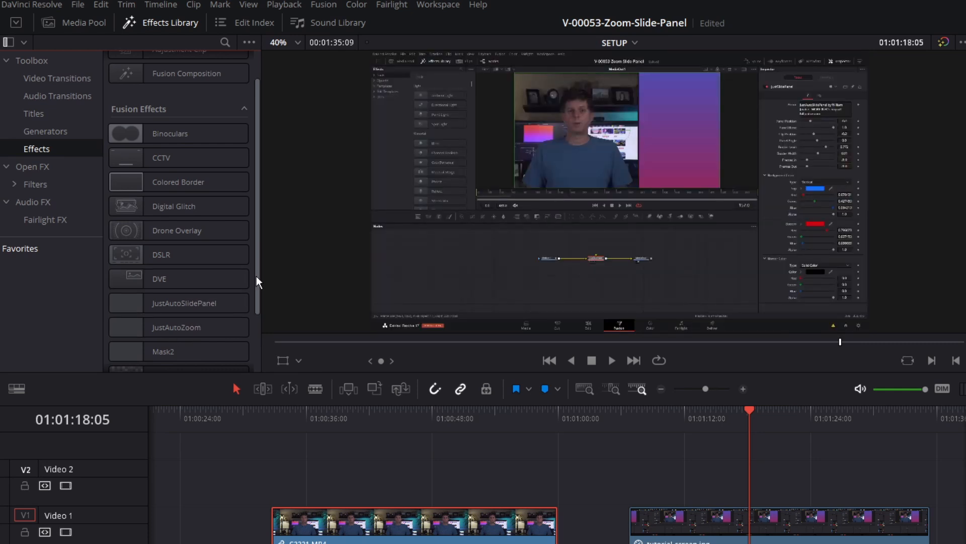
{"action": "left_click_drag", "start_coordinate": [256, 276], "coordinate": [259, 233]}
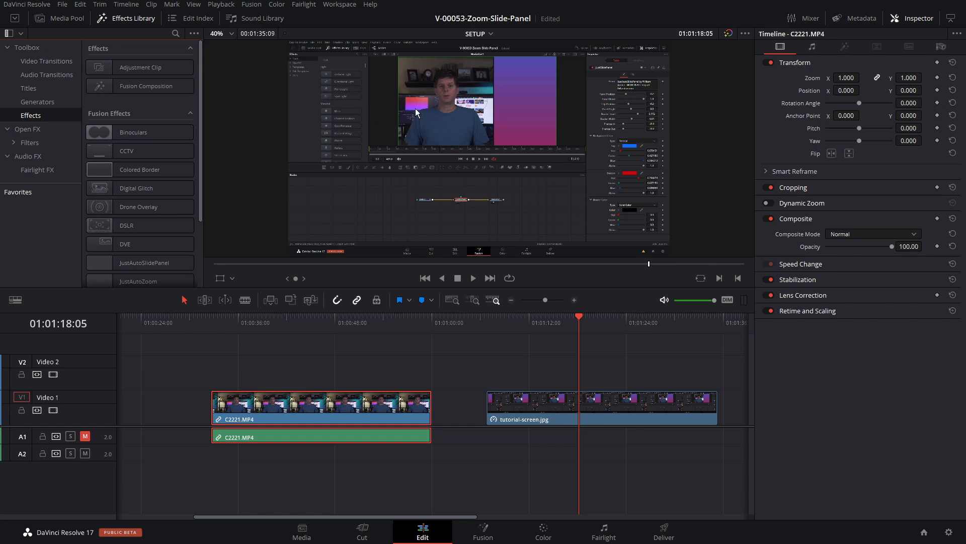
Place an Adjustment Clip on Video 2 above the C2221.MP4 clip and check it on the Fusion page.
{"action": "left_click", "coordinate": [324, 321]}
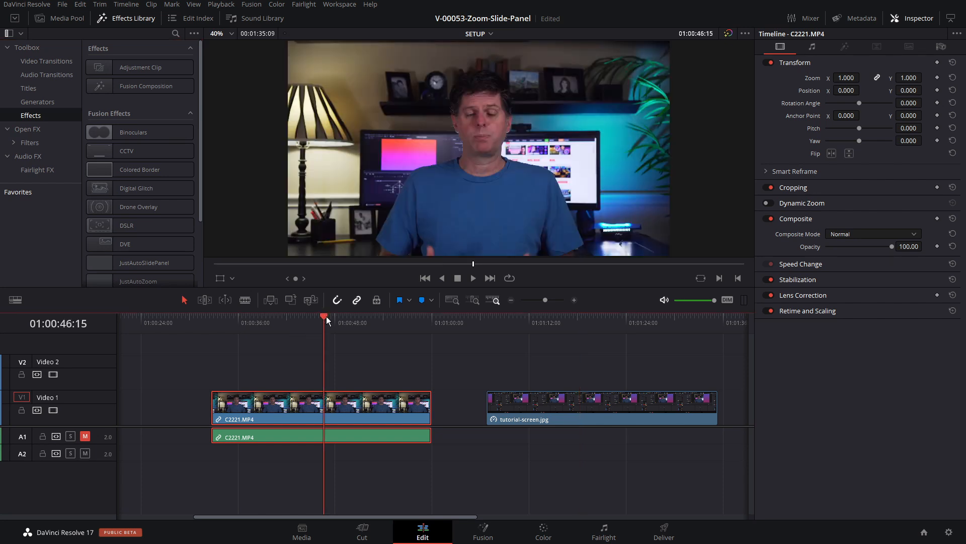
{"action": "left_click_drag", "start_coordinate": [325, 317], "coordinate": [306, 318]}
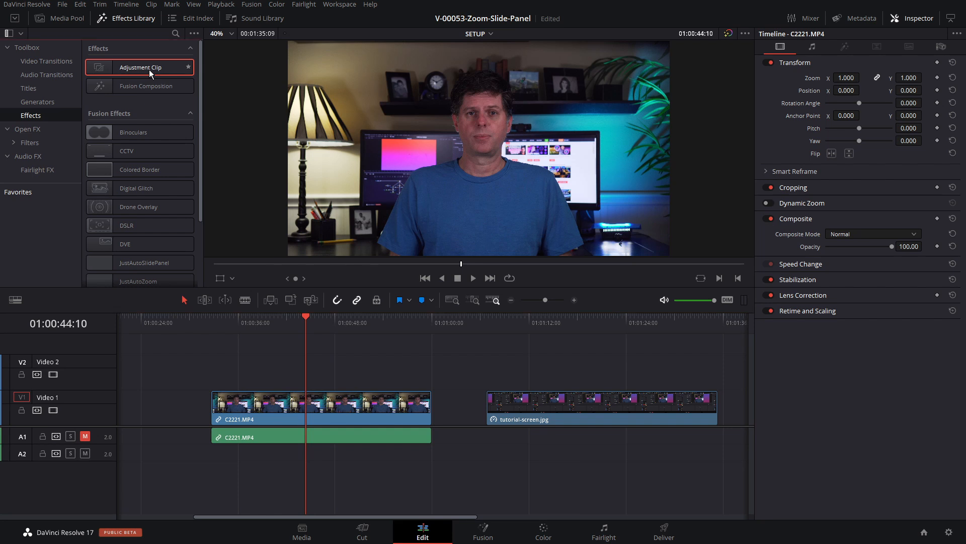
{"action": "left_click_drag", "start_coordinate": [148, 70], "coordinate": [316, 371]}
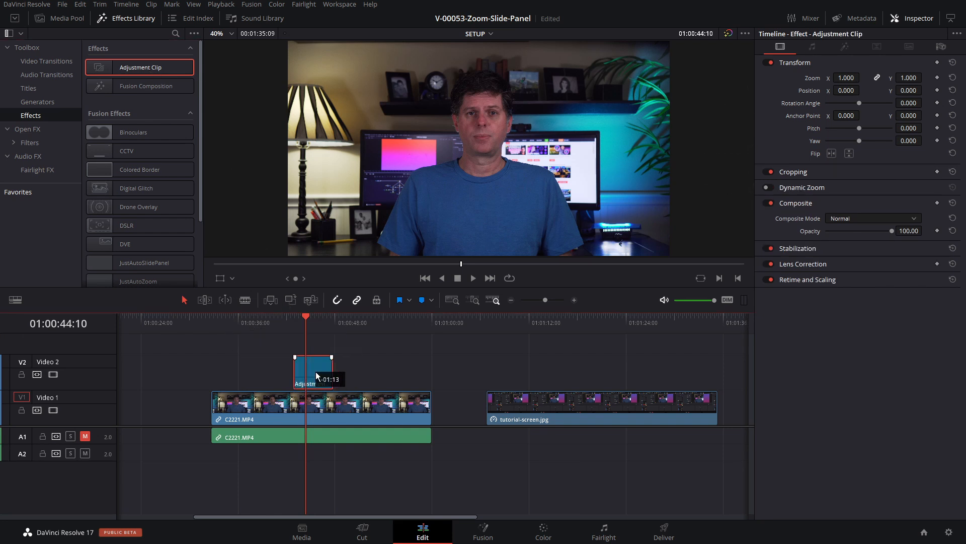
{"action": "left_click", "coordinate": [319, 319]}
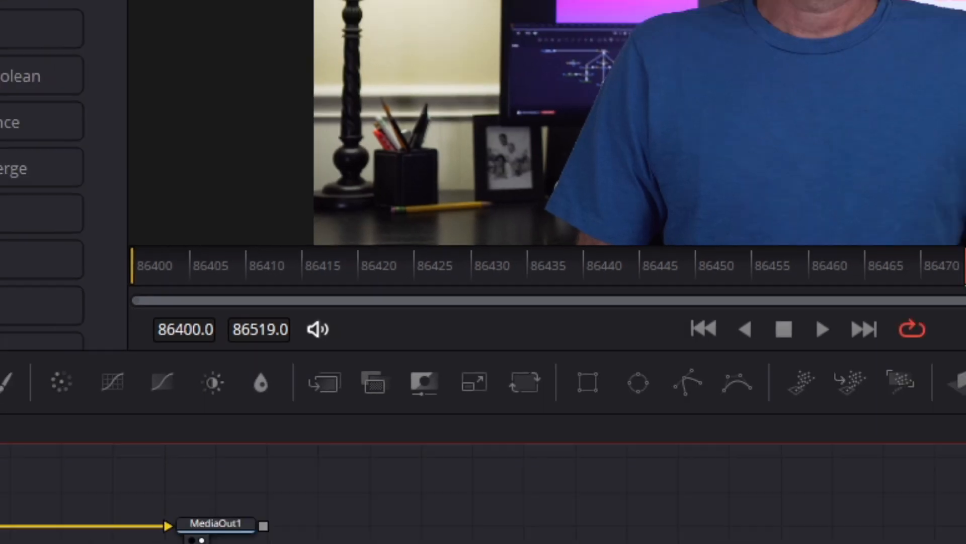
{"action": "left_click", "coordinate": [423, 530]}
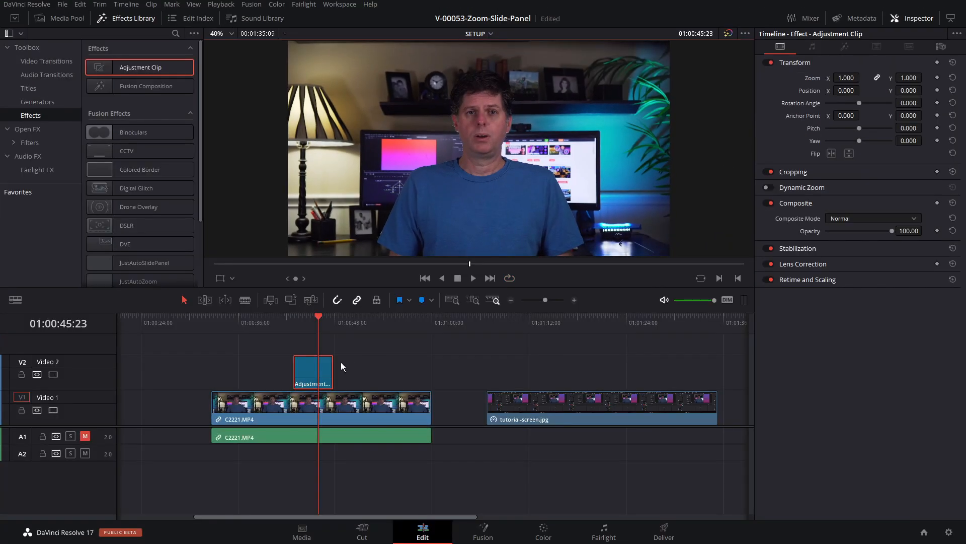
Store a copy of the adjustment clip in the media pool and delete the original from Video 2.
{"action": "left_click", "coordinate": [71, 20]}
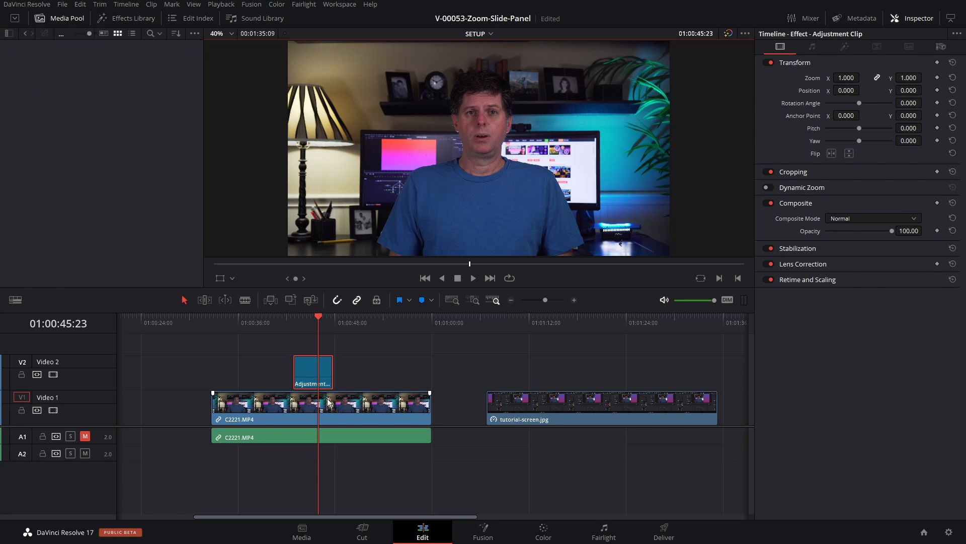
{"action": "left_click_drag", "start_coordinate": [308, 371], "coordinate": [134, 171]}
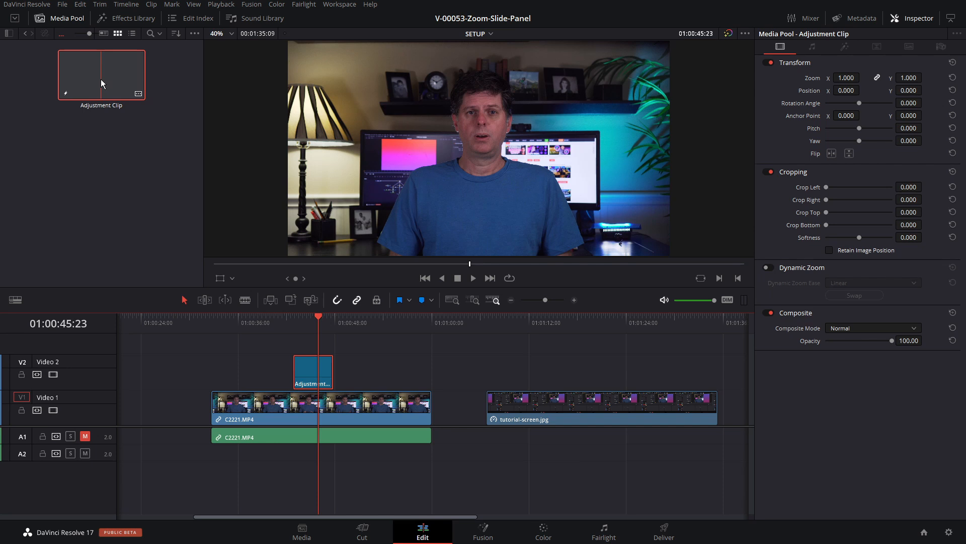
{"action": "key", "text": "Delete"}
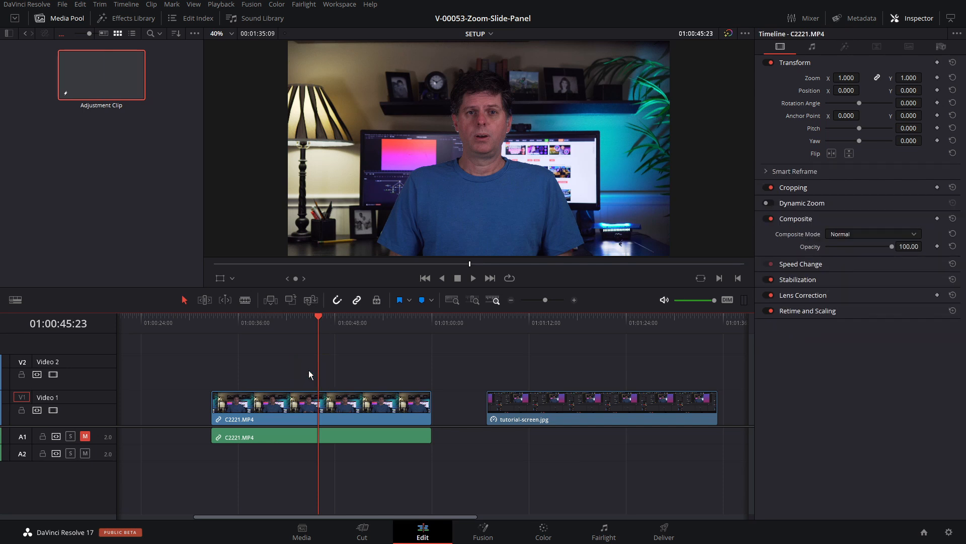
Place the stored adjustment clip on Video 2 starting at 01:00:45:23 and check it on the Fusion page.
{"action": "left_click_drag", "start_coordinate": [107, 74], "coordinate": [302, 332]}
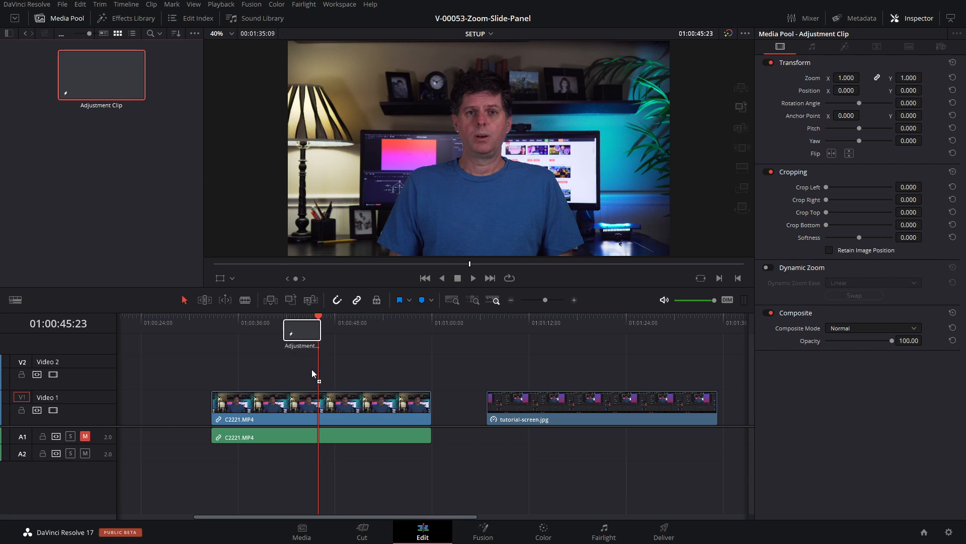
{"action": "left_click_drag", "start_coordinate": [312, 372], "coordinate": [325, 376]}
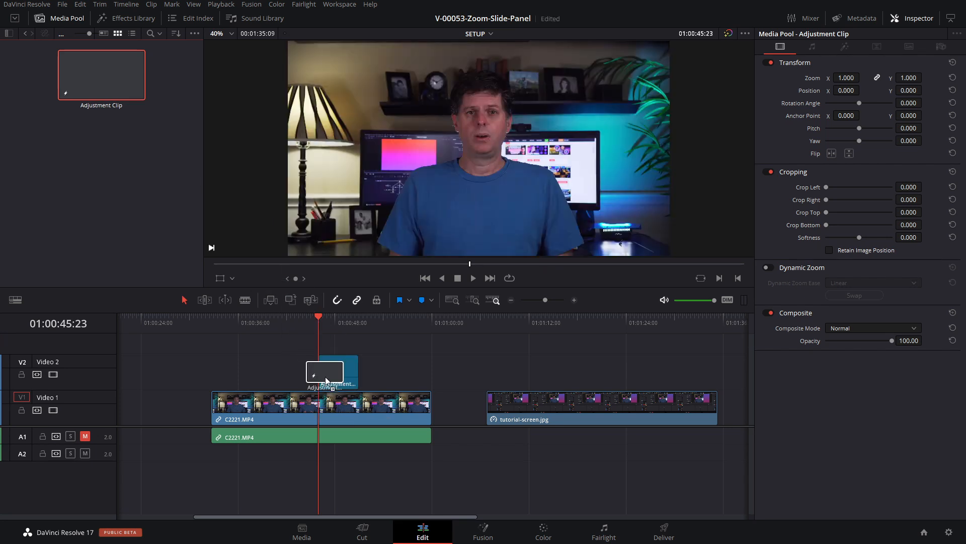
{"action": "left_click", "coordinate": [335, 322]}
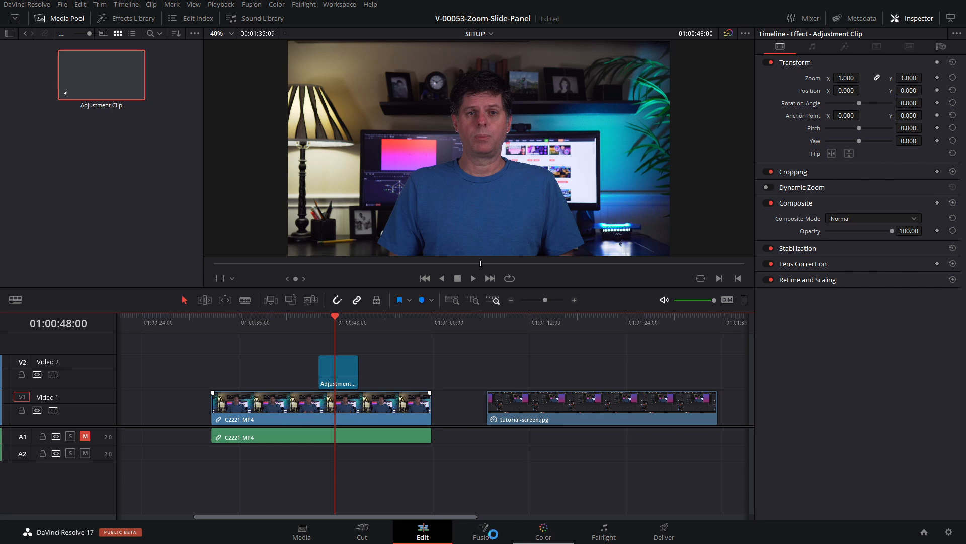
{"action": "left_click", "coordinate": [484, 532]}
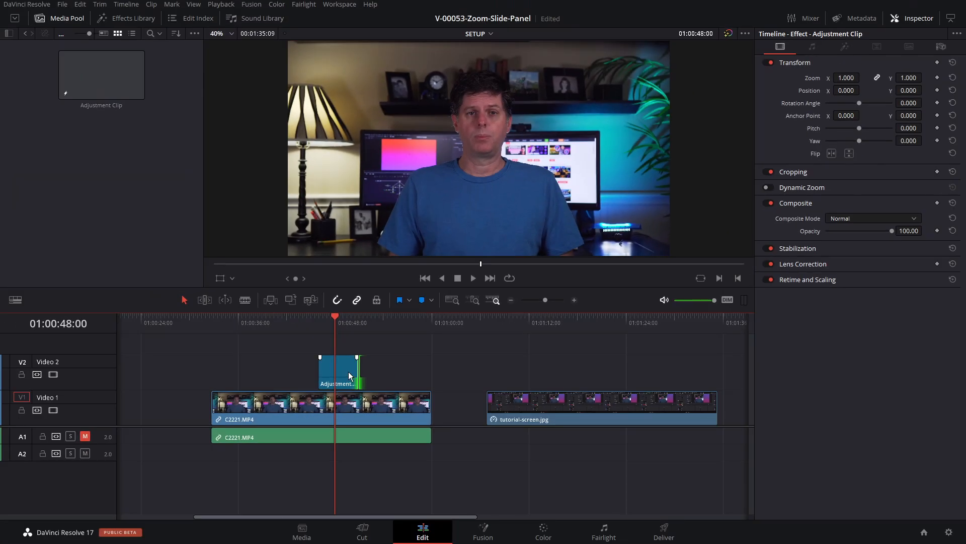
Extend the adjustment clip to span about 01:00:41 to 01:00:50 and apply the JustAutoSlidePanel effect to it.
{"action": "mouse_move", "coordinate": [350, 375]}
{"action": "left_mouse_down"}
{"action": "mouse_move", "coordinate": [313, 375]}
{"action": "mouse_move", "coordinate": [351, 371]}
{"action": "left_mouse_up"}
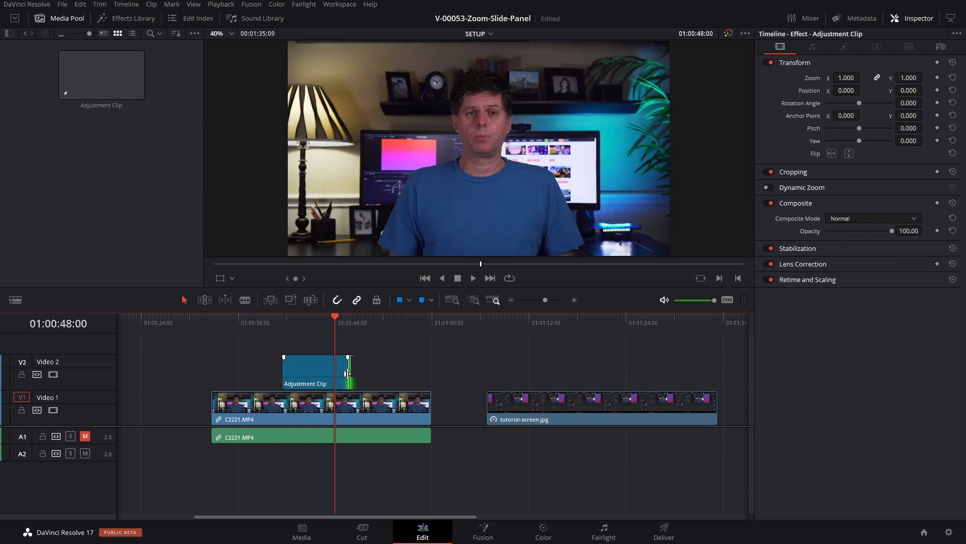
{"action": "left_click", "coordinate": [135, 20]}
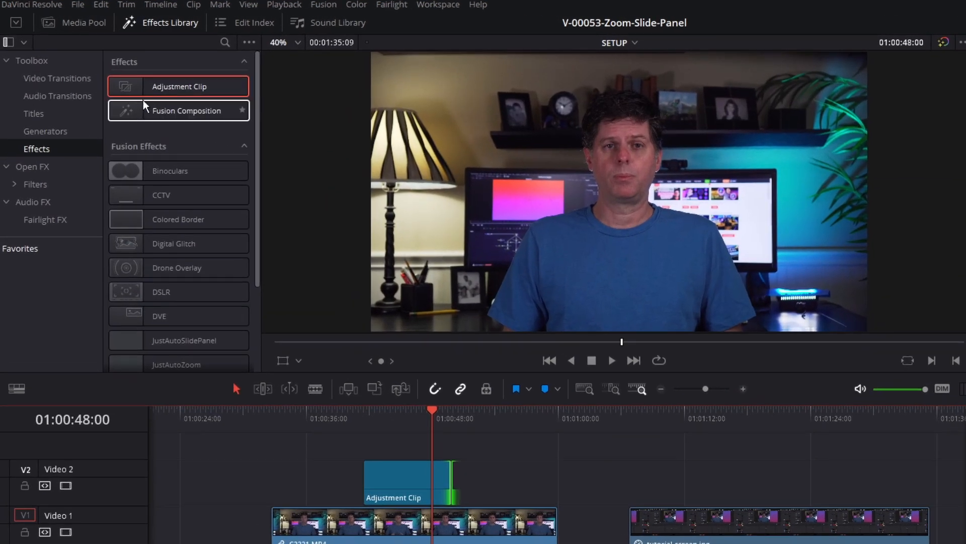
{"action": "scroll", "coordinate": [255, 150], "scroll_direction": "down", "scroll_amount": 1}
{"action": "left_click_drag", "start_coordinate": [255, 150], "coordinate": [251, 198]}
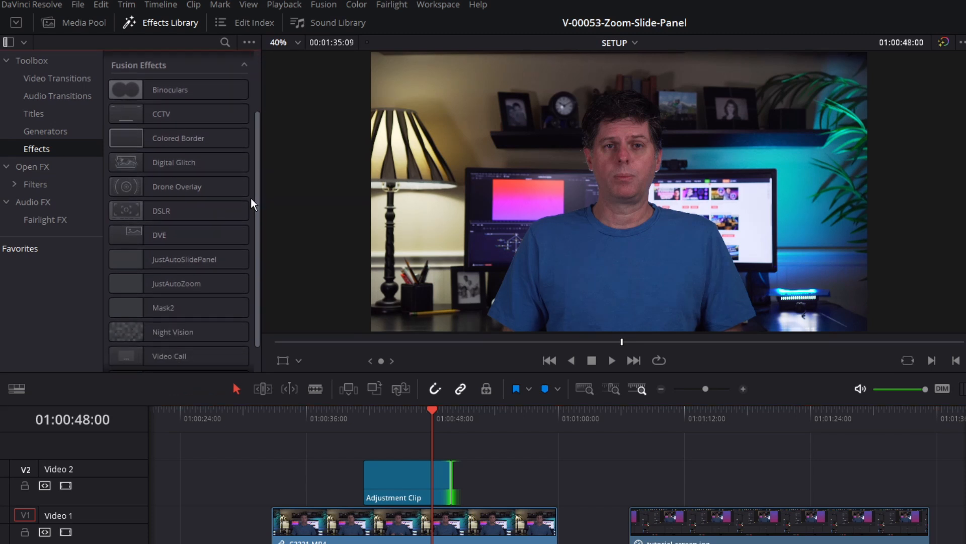
{"action": "left_click_drag", "start_coordinate": [176, 264], "coordinate": [403, 480]}
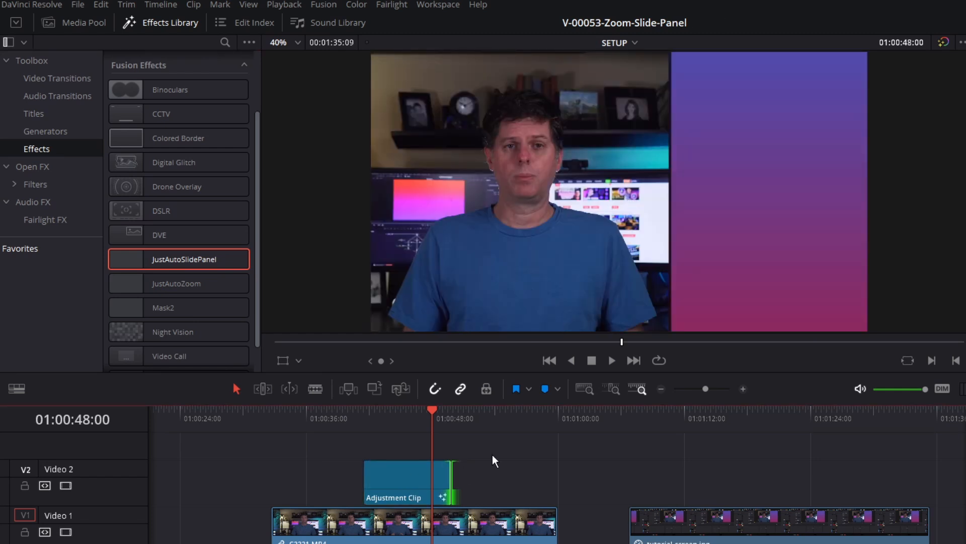
Play the timeline from the start of the adjustment clip at 01:00:41:12 to check the panel's slide-in.
{"action": "left_click", "coordinate": [362, 417]}
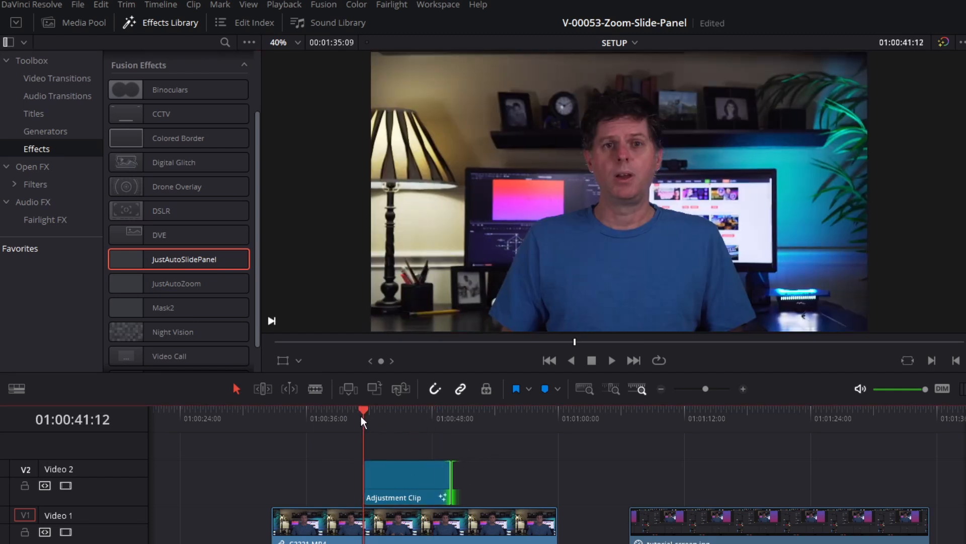
{"action": "key", "text": "space"}
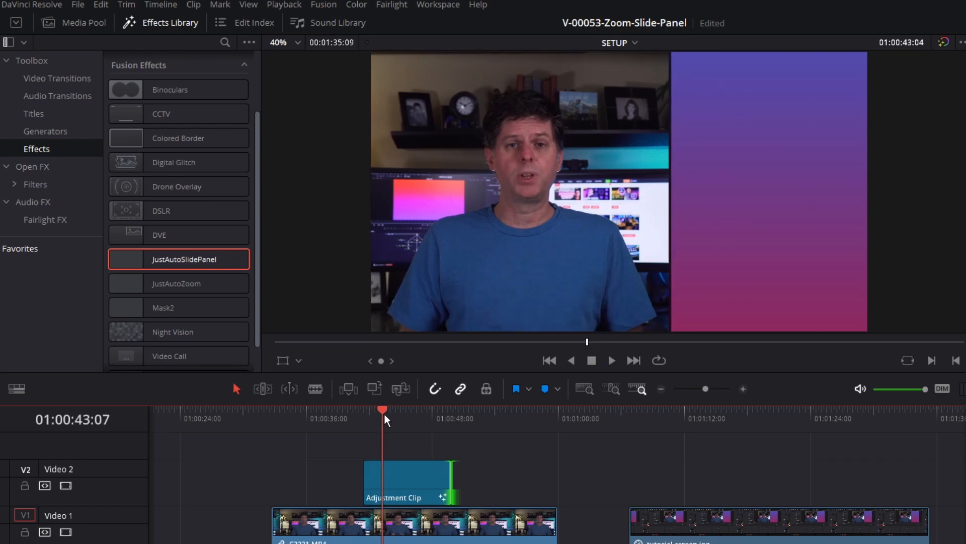
Lengthen the adjustment clip to end at about 01:00:55 and play back its end to check the slide-out.
{"action": "double_click", "coordinate": [406, 466]}
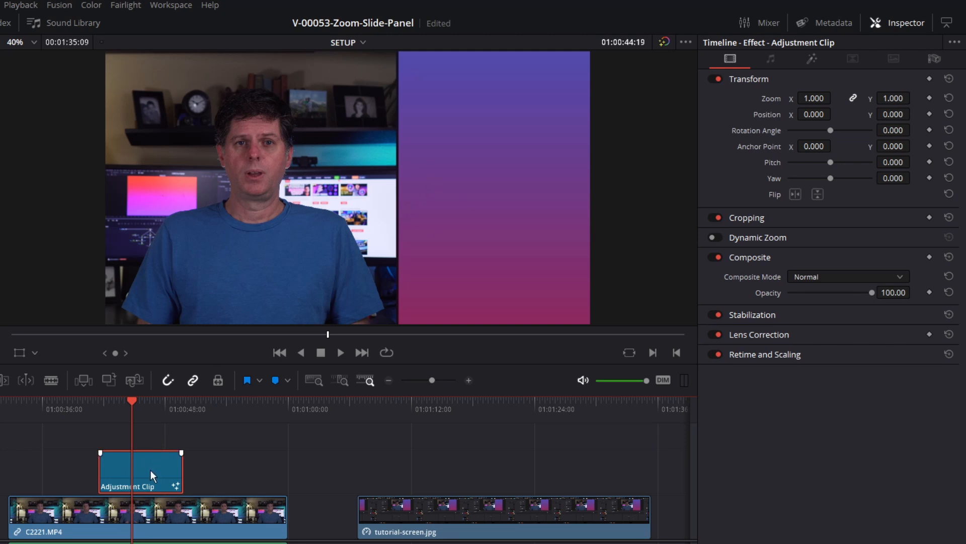
{"action": "left_click_drag", "start_coordinate": [150, 470], "coordinate": [238, 464]}
{"action": "left_click", "coordinate": [220, 401]}
{"action": "key", "text": "space"}
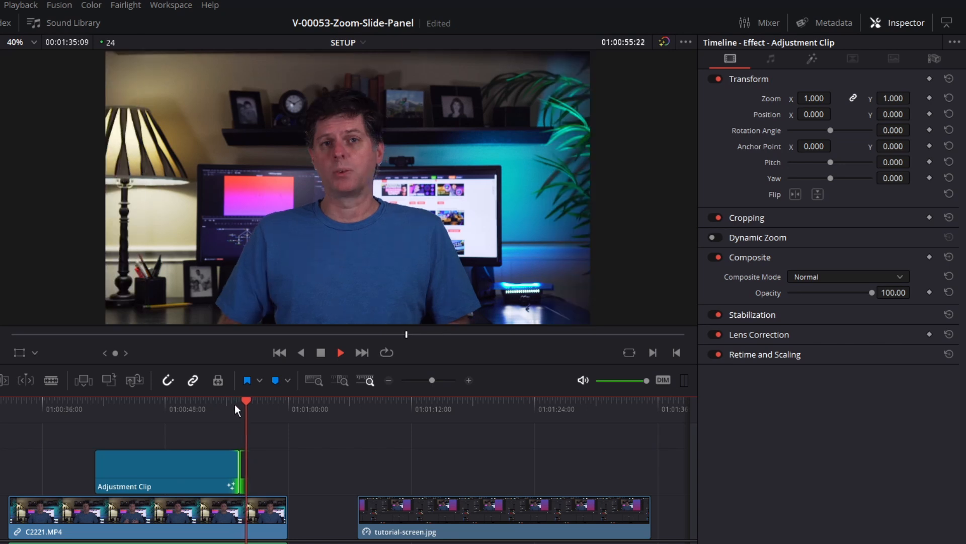
{"action": "left_click", "coordinate": [233, 403]}
{"action": "key", "text": "space"}
{"action": "left_click", "coordinate": [170, 402]}
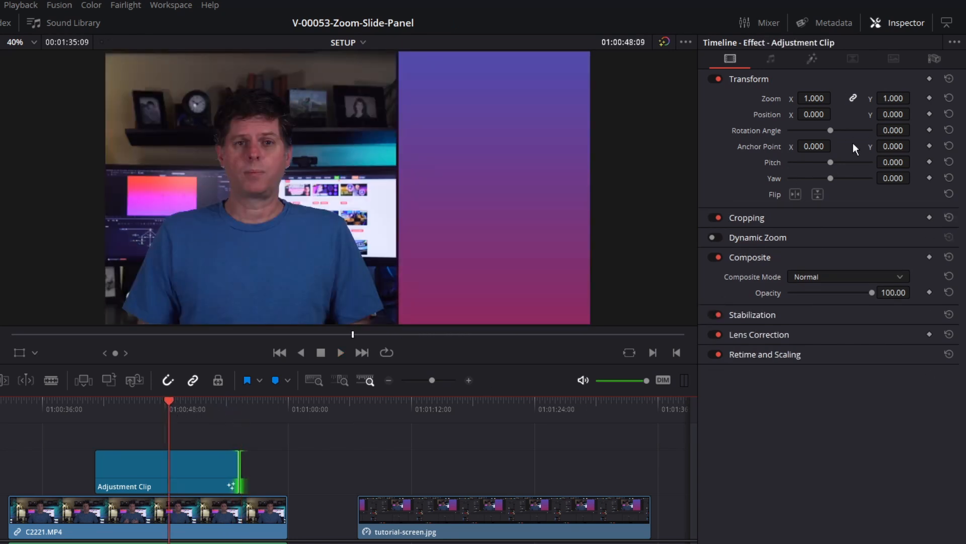
Show the adjustment clip's JustAutoSlidePanel controls and collapse the Background Color and Border Color groups.
{"action": "left_click", "coordinate": [210, 469]}
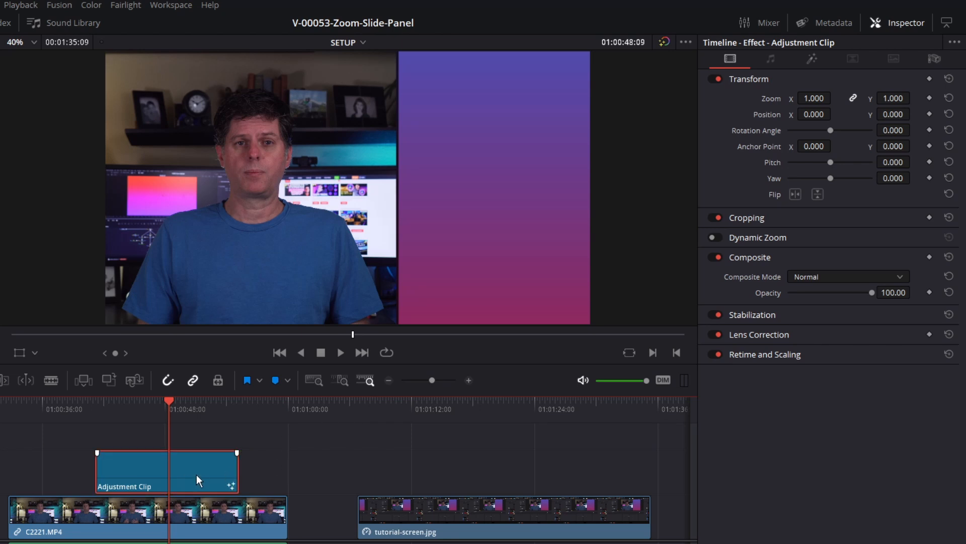
{"action": "left_click", "coordinate": [813, 62]}
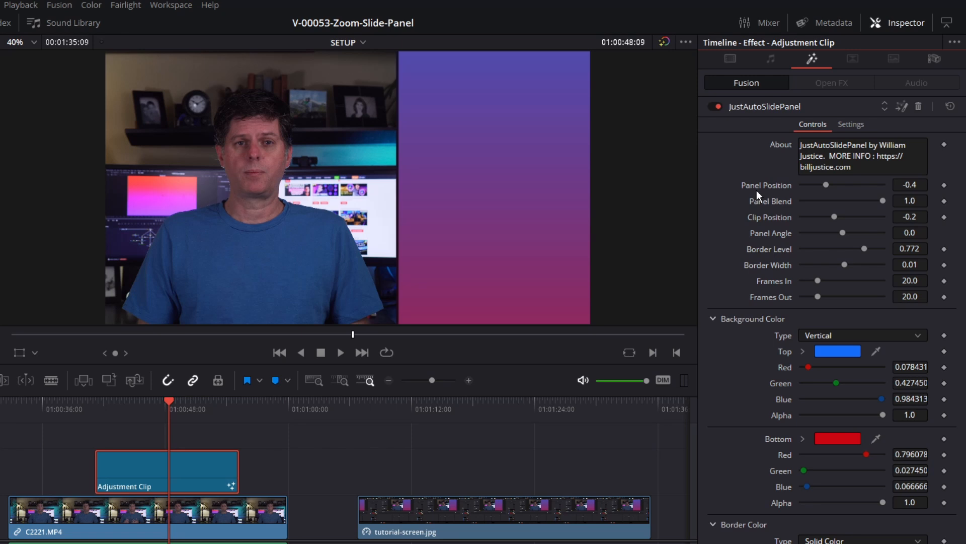
{"action": "left_click", "coordinate": [712, 318]}
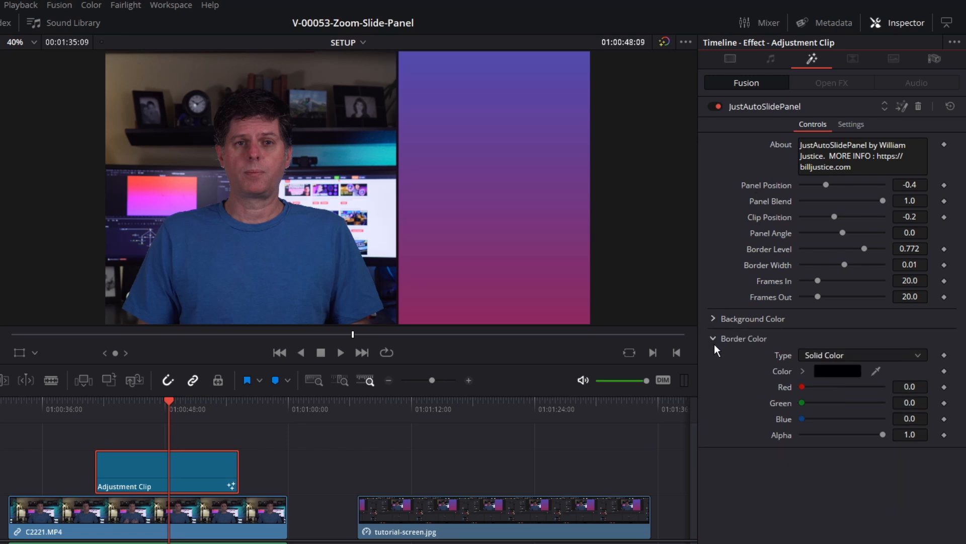
{"action": "left_click", "coordinate": [714, 339]}
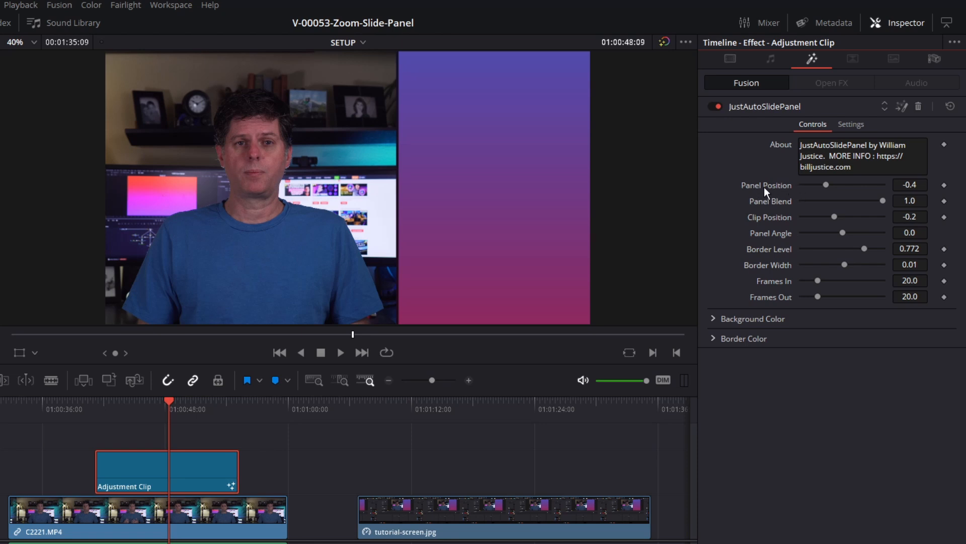
Test the Panel Blend, then try a Clip Position of -0.33 and a Panel Position of -0.66.
{"action": "mouse_move", "coordinate": [826, 183]}
{"action": "left_mouse_down"}
{"action": "mouse_move", "coordinate": [835, 183]}
{"action": "mouse_move", "coordinate": [827, 183]}
{"action": "left_mouse_up"}
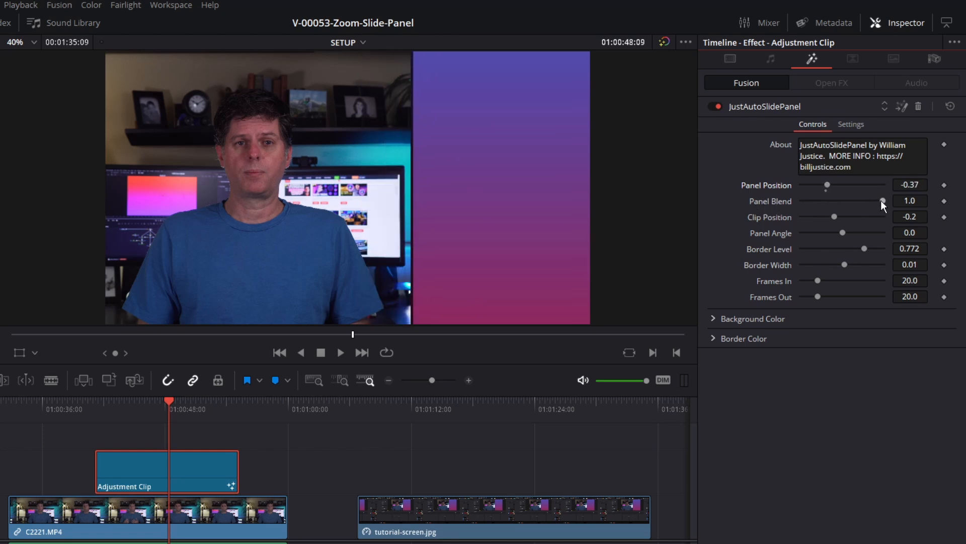
{"action": "mouse_move", "coordinate": [881, 200]}
{"action": "left_mouse_down"}
{"action": "mouse_move", "coordinate": [847, 200]}
{"action": "mouse_move", "coordinate": [884, 201]}
{"action": "left_mouse_up"}
{"action": "left_click_drag", "start_coordinate": [828, 216], "coordinate": [816, 185]}
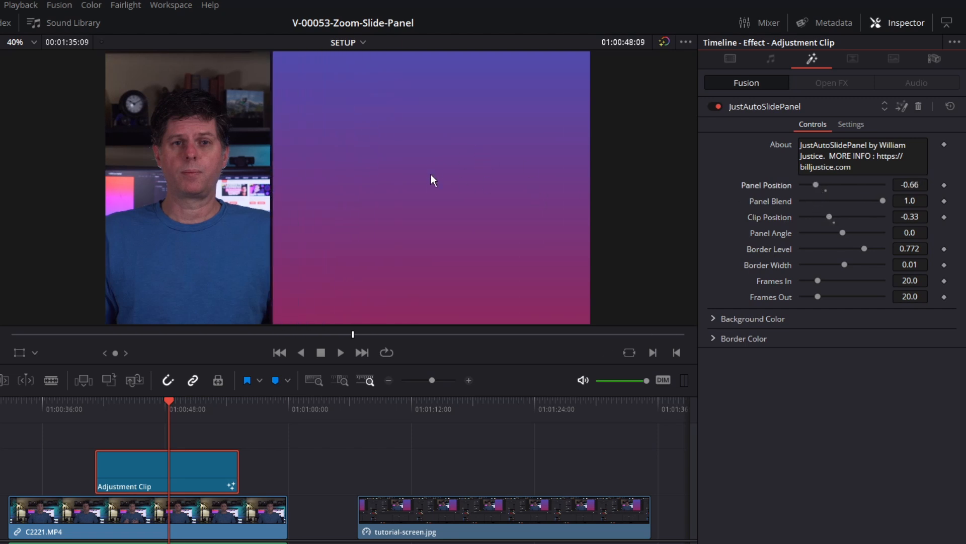
Set the slide panel's Panel Position to -0.4 and Clip Position to -0.16.
{"action": "left_click", "coordinate": [826, 189]}
{"action": "left_click", "coordinate": [836, 217]}
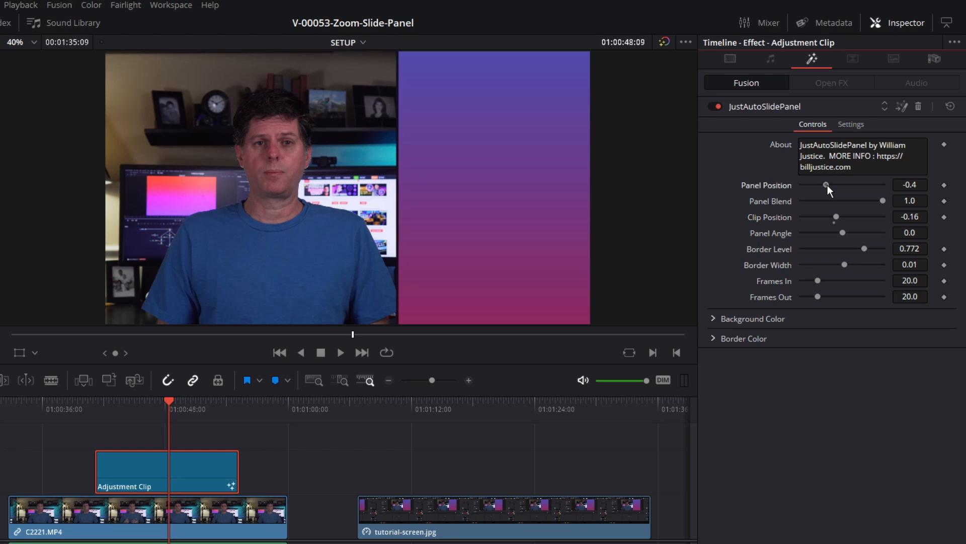
Try the panel on the opposite side with Panel Position 0.59 and Clip Position 0.27, then with 0.32 and 0.
{"action": "left_click_drag", "start_coordinate": [827, 185], "coordinate": [854, 214]}
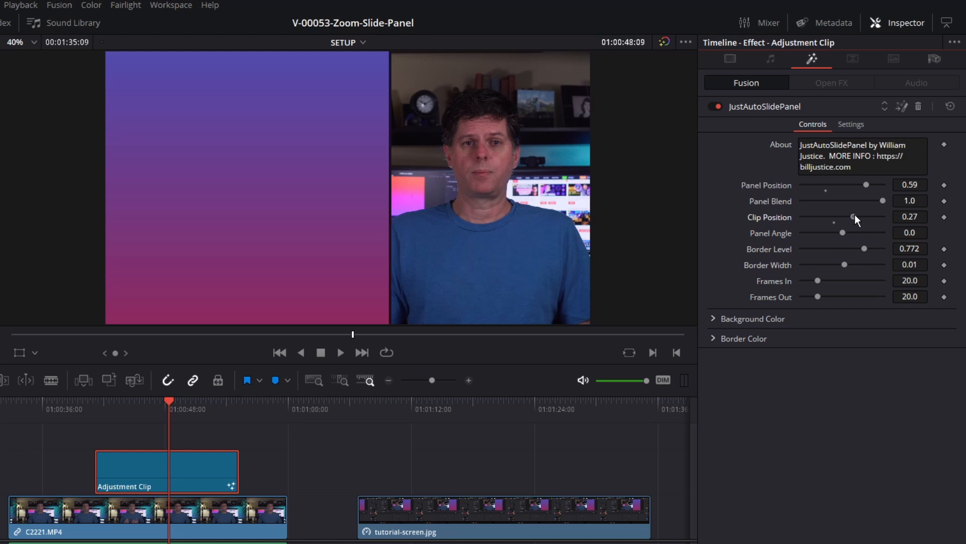
{"action": "left_click", "coordinate": [904, 216]}
{"action": "key", "text": "Return"}
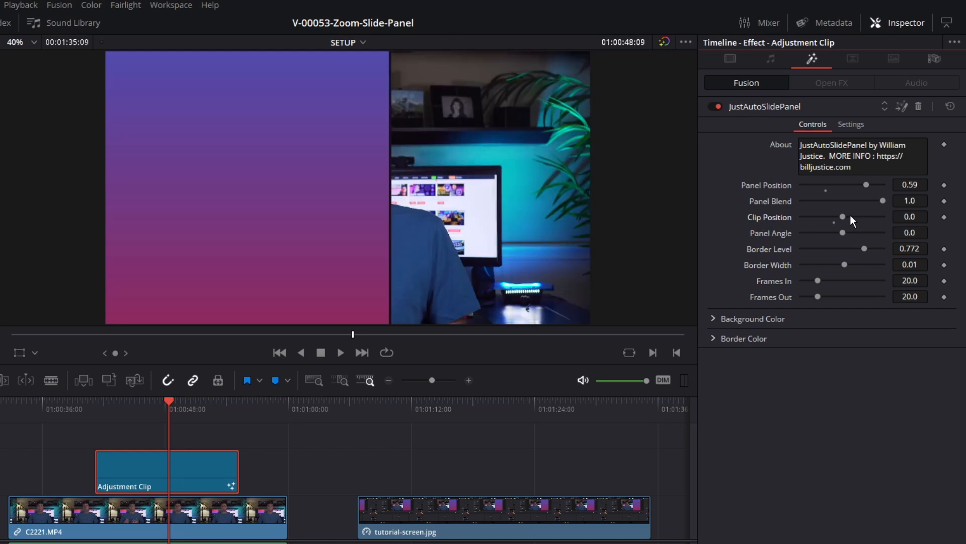
{"action": "left_click_drag", "start_coordinate": [881, 201], "coordinate": [856, 185]}
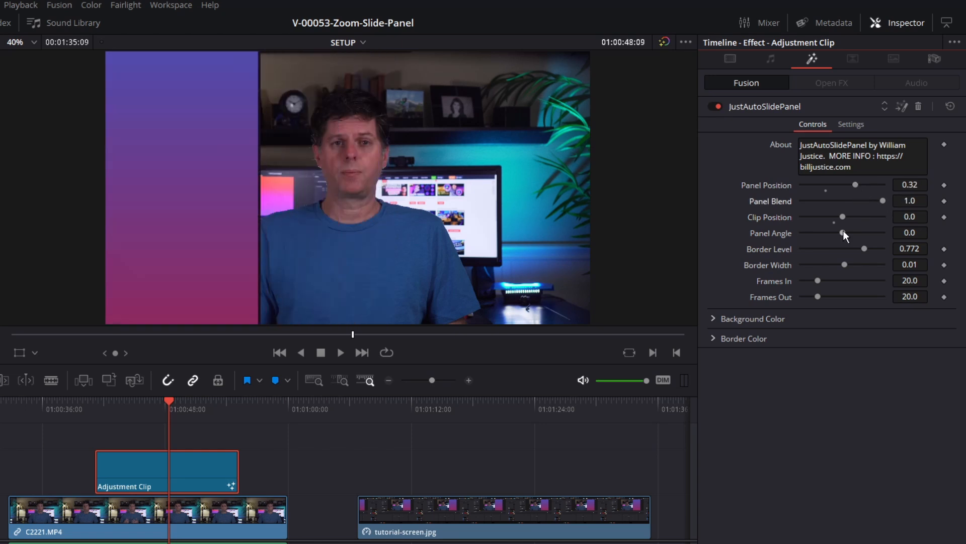
Try a Panel Angle of -7.7 and play back the adjustment clip with the slanted panel edge.
{"action": "left_click_drag", "start_coordinate": [844, 233], "coordinate": [836, 236]}
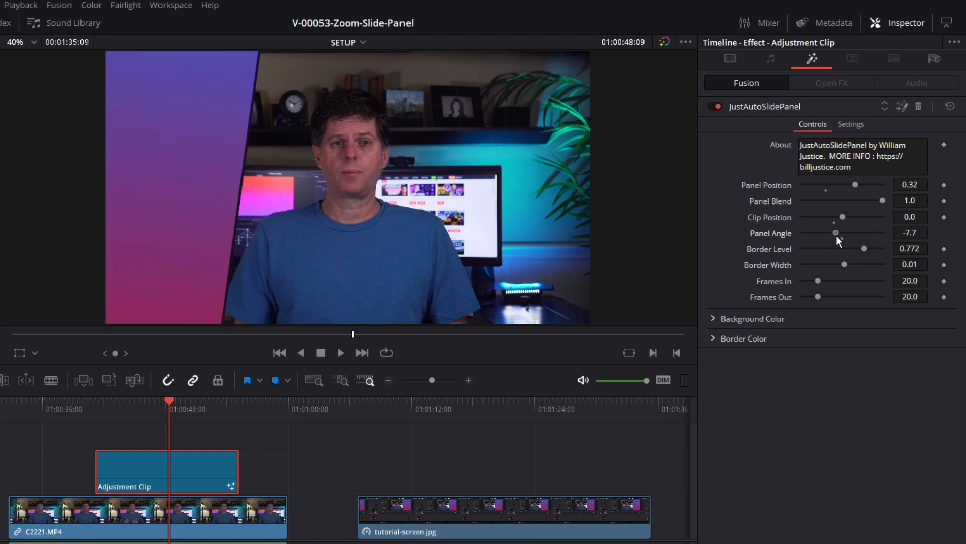
{"action": "left_click", "coordinate": [100, 405]}
{"action": "key", "text": "space"}
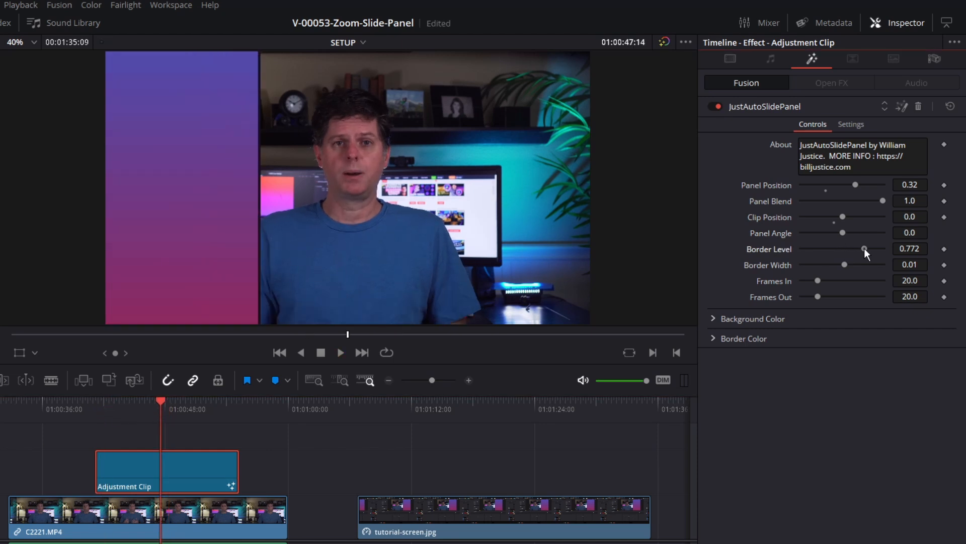
Set the slide panel's Border Level to 0.583 and test the Border Width.
{"action": "mouse_move", "coordinate": [865, 249]}
{"action": "left_mouse_down"}
{"action": "mouse_move", "coordinate": [833, 249]}
{"action": "mouse_move", "coordinate": [879, 246]}
{"action": "mouse_move", "coordinate": [849, 246]}
{"action": "left_mouse_up"}
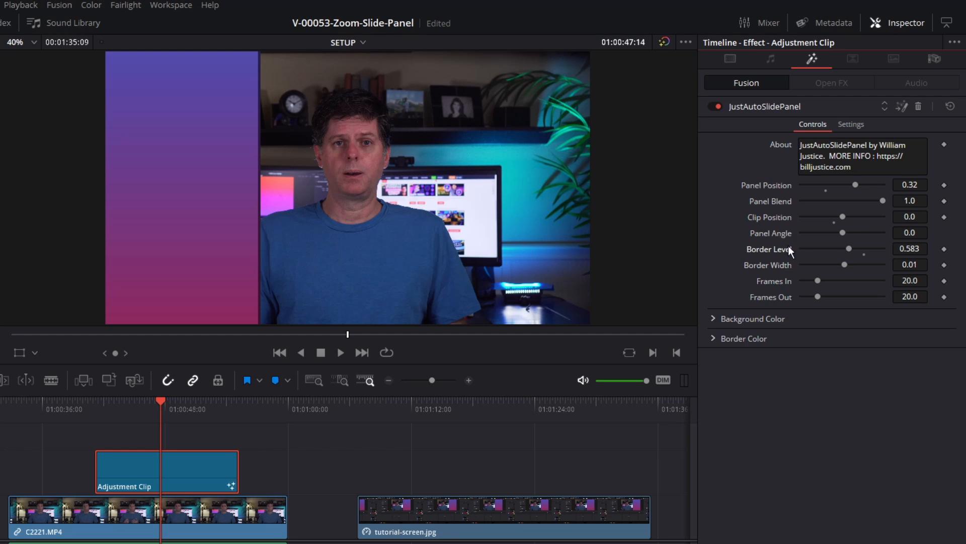
{"action": "mouse_move", "coordinate": [844, 266]}
{"action": "left_mouse_down"}
{"action": "mouse_move", "coordinate": [862, 262]}
{"action": "mouse_move", "coordinate": [844, 270]}
{"action": "left_mouse_up"}
Return to the start of the adjustment clip and try a Frames In value of 50.
{"action": "key", "text": "Up"}
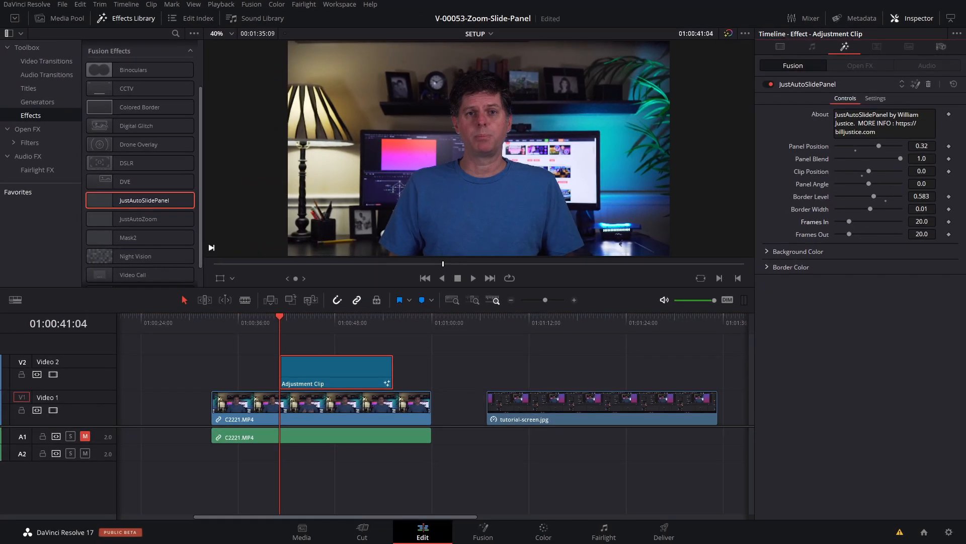
{"action": "left_click", "coordinate": [922, 280]}
{"action": "type", "text": "50"}
{"action": "key", "text": "Return"}
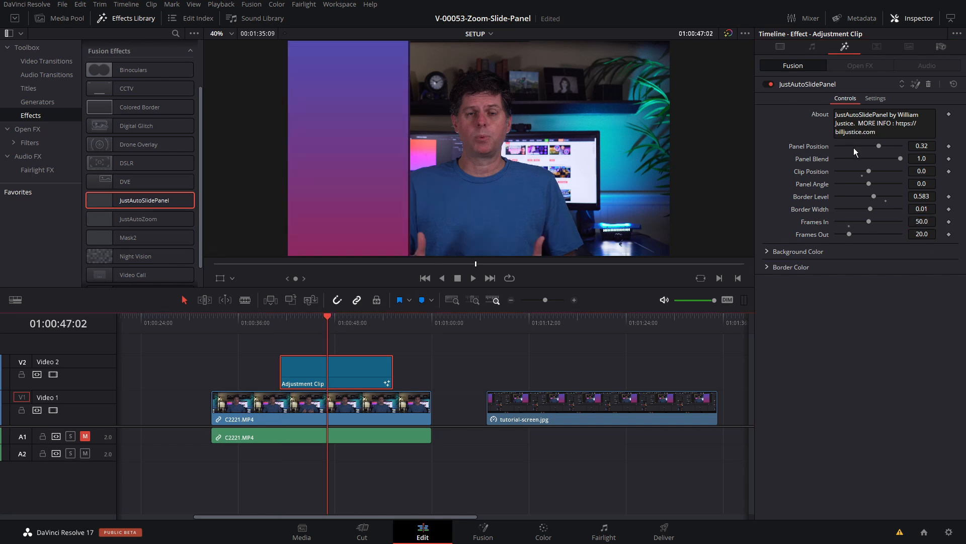
Set Panel Position to 0.41 and Clip Position to 0.22, and play back the slide-in from the adjustment clip's start.
{"action": "left_click_drag", "start_coordinate": [879, 145], "coordinate": [874, 170]}
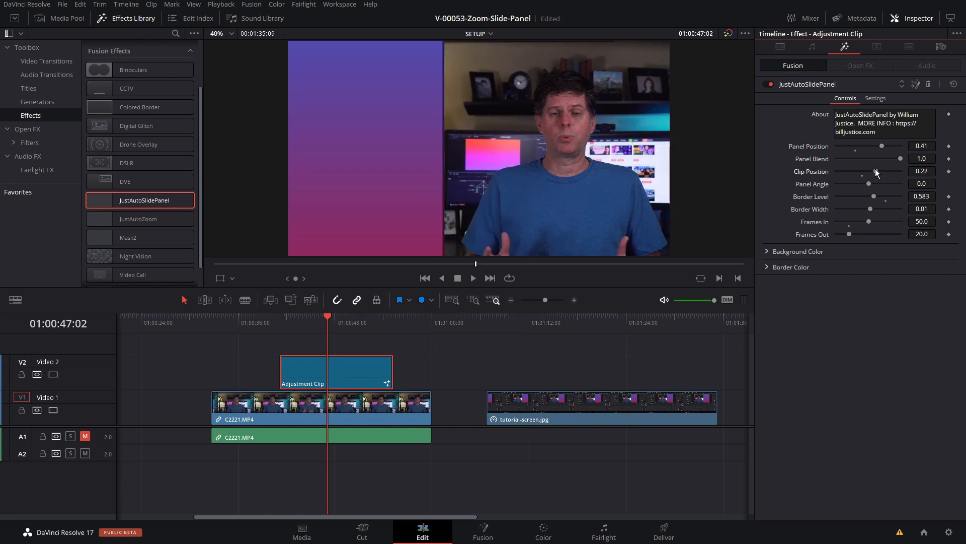
{"action": "left_click", "coordinate": [276, 318]}
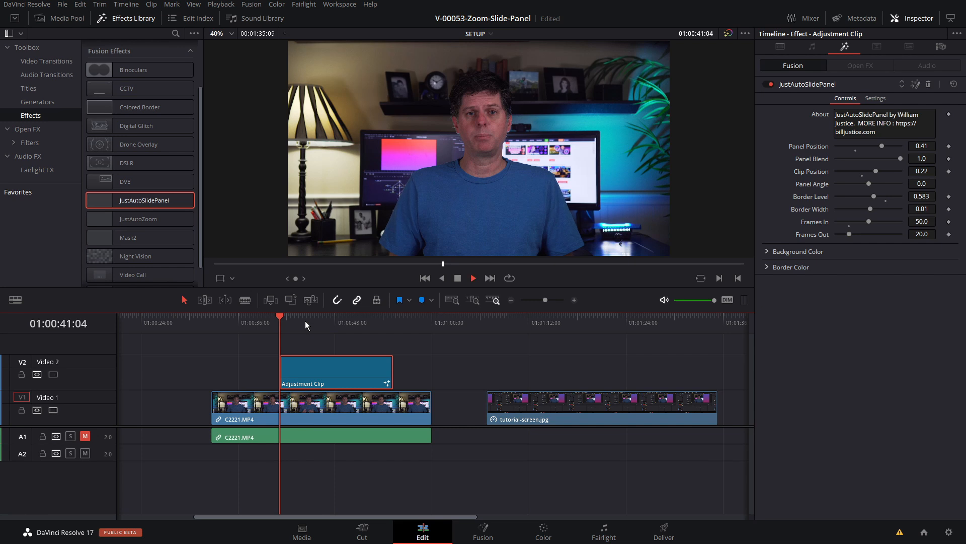
{"action": "key", "text": "space"}
{"action": "left_click", "coordinate": [279, 322]}
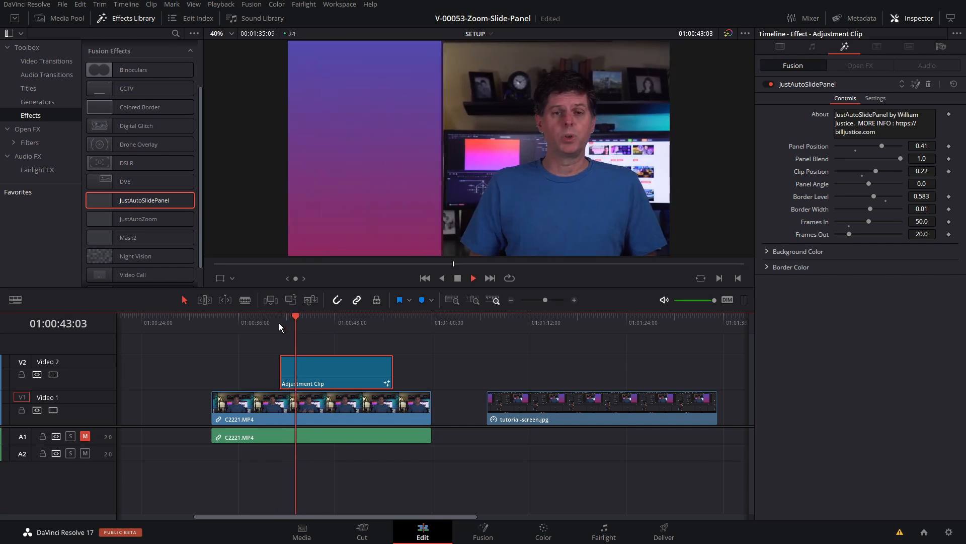
{"action": "key", "text": "space"}
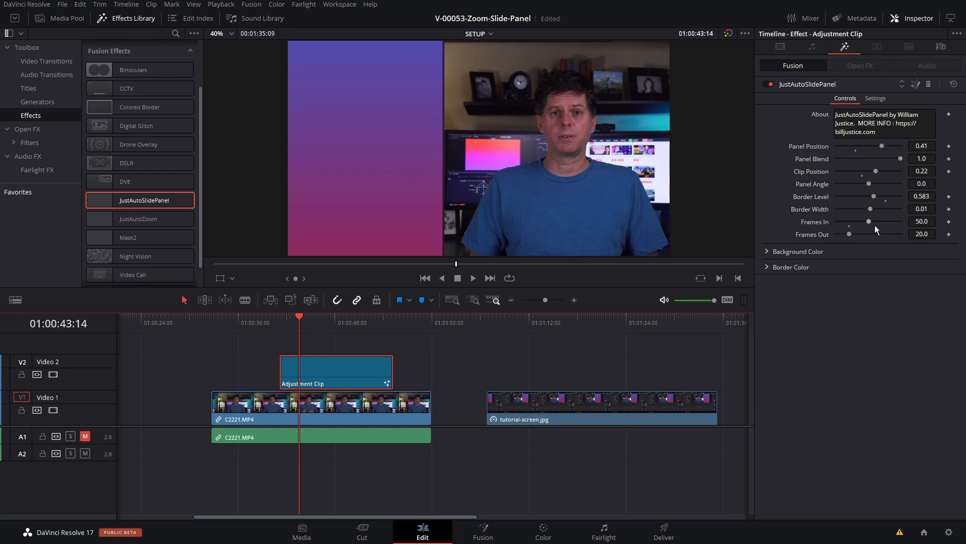
Try a Frames Out value of 8 and play back the slide-out at the adjustment clip's end.
{"action": "left_click", "coordinate": [923, 234]}
{"action": "type", "text": "8"}
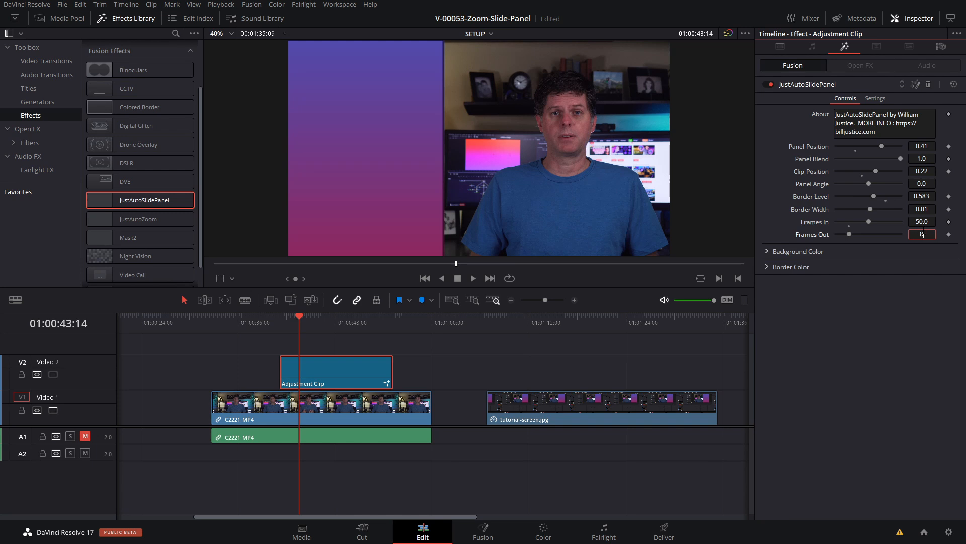
{"action": "key", "text": "Return"}
{"action": "left_click", "coordinate": [377, 319]}
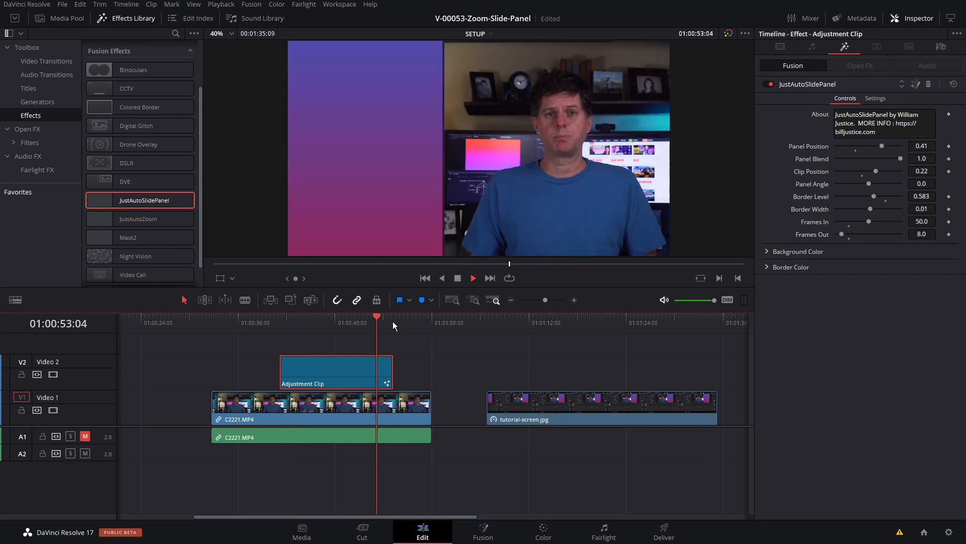
{"action": "left_click", "coordinate": [393, 321]}
{"action": "key", "text": "space"}
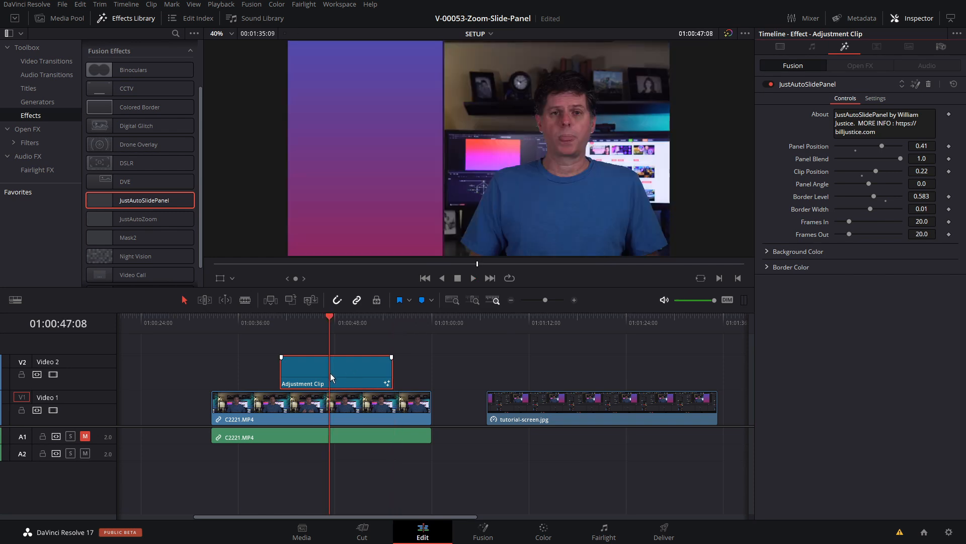
Show the Background Color settings and try a slightly darkened green as the panel gradient's top color.
{"action": "left_click", "coordinate": [768, 253]}
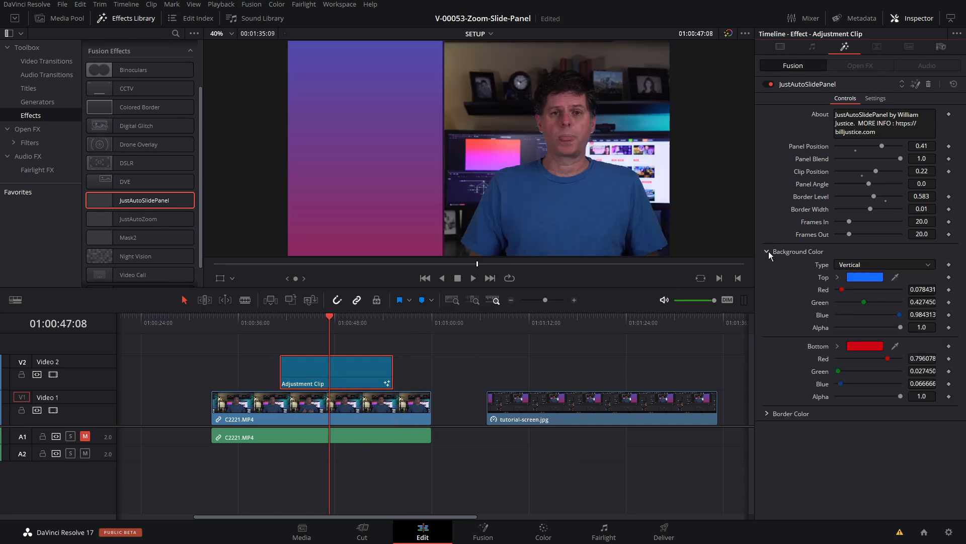
{"action": "left_click", "coordinate": [856, 278]}
{"action": "left_click_drag", "start_coordinate": [537, 200], "coordinate": [549, 176]}
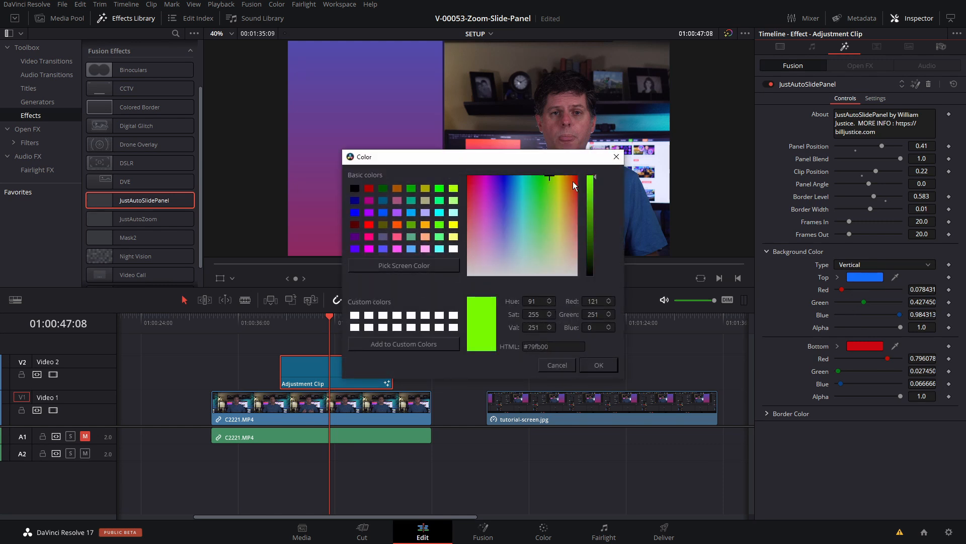
{"action": "left_click", "coordinate": [590, 192]}
{"action": "left_click", "coordinate": [598, 365]}
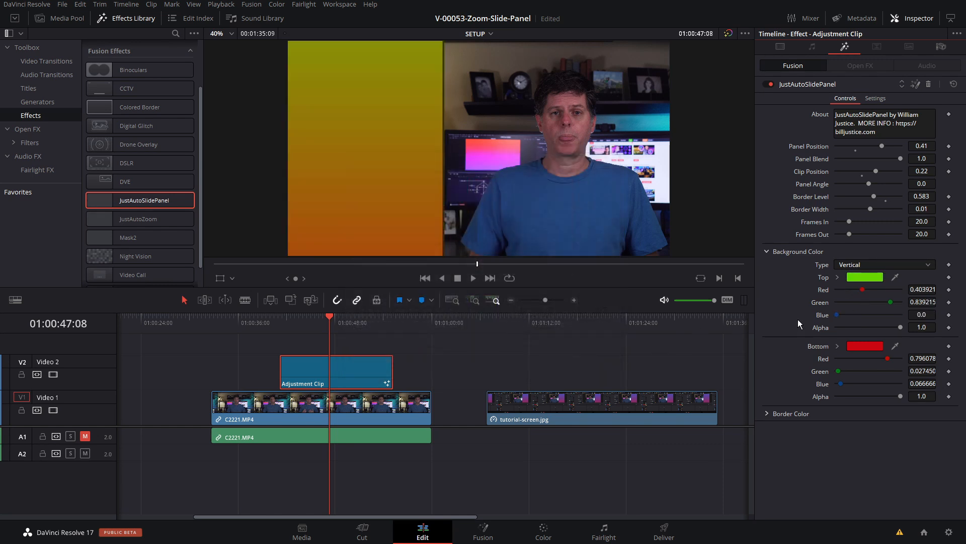
Try green and crimson as the panel gradient's bottom color, ending with blue.
{"action": "left_click", "coordinate": [838, 346]}
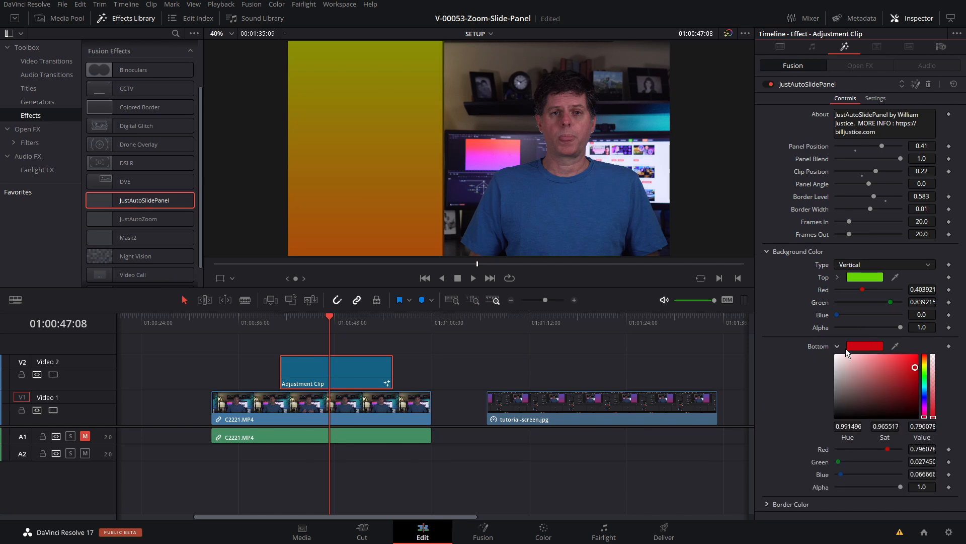
{"action": "mouse_move", "coordinate": [877, 378]}
{"action": "left_mouse_down"}
{"action": "mouse_move", "coordinate": [903, 391]}
{"action": "mouse_move", "coordinate": [924, 371]}
{"action": "left_mouse_up"}
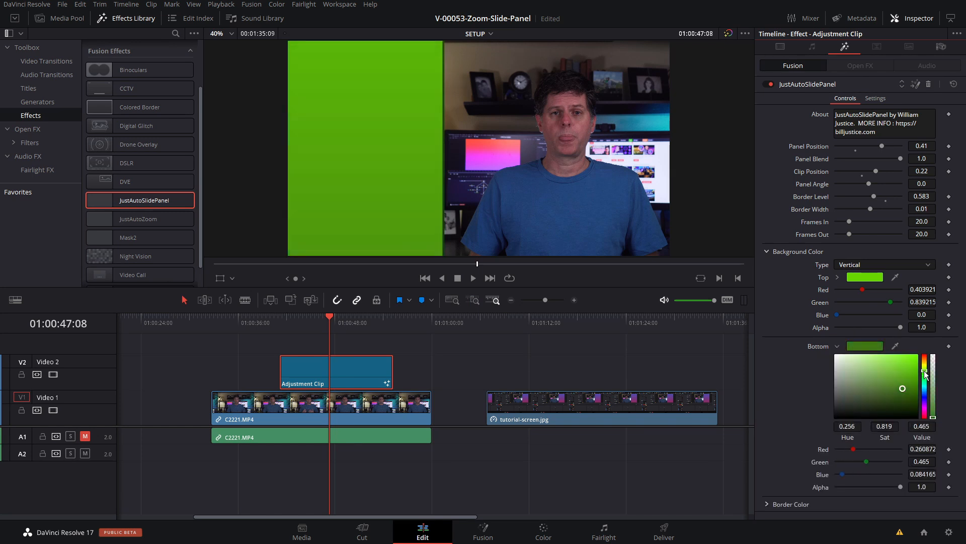
{"action": "left_click", "coordinate": [924, 404]}
{"action": "left_click_drag", "start_coordinate": [925, 405], "coordinate": [925, 416]}
{"action": "left_click_drag", "start_coordinate": [902, 388], "coordinate": [914, 367]}
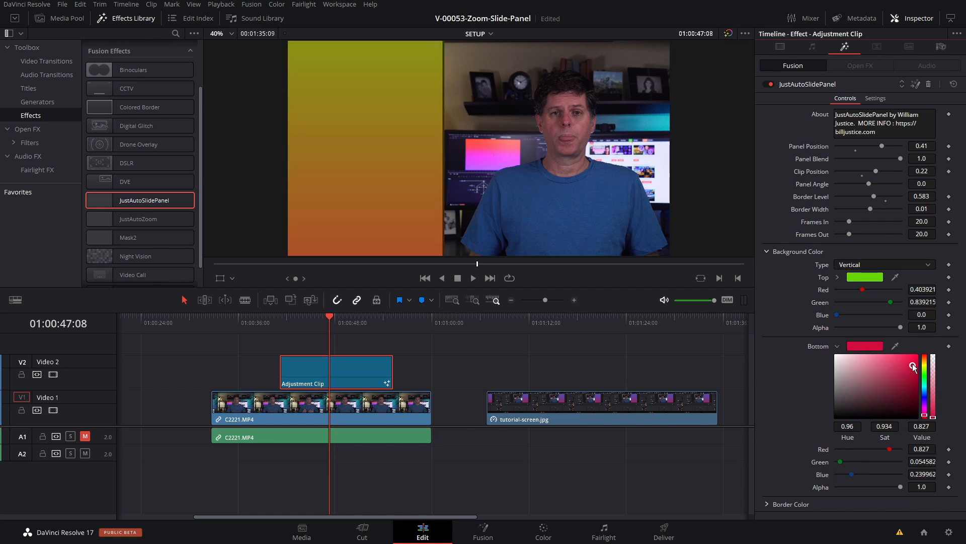
{"action": "left_click", "coordinate": [925, 392]}
Change the panel gradient's top color to dark blue.
{"action": "left_click", "coordinate": [865, 278]}
{"action": "left_click", "coordinate": [510, 194]}
{"action": "left_click", "coordinate": [599, 365]}
Switch from the Background Color to the Border Color settings, and set Border Width to 0.051 and Border Level to 1.0.
{"action": "left_click", "coordinate": [768, 252]}
{"action": "left_click", "coordinate": [768, 267]}
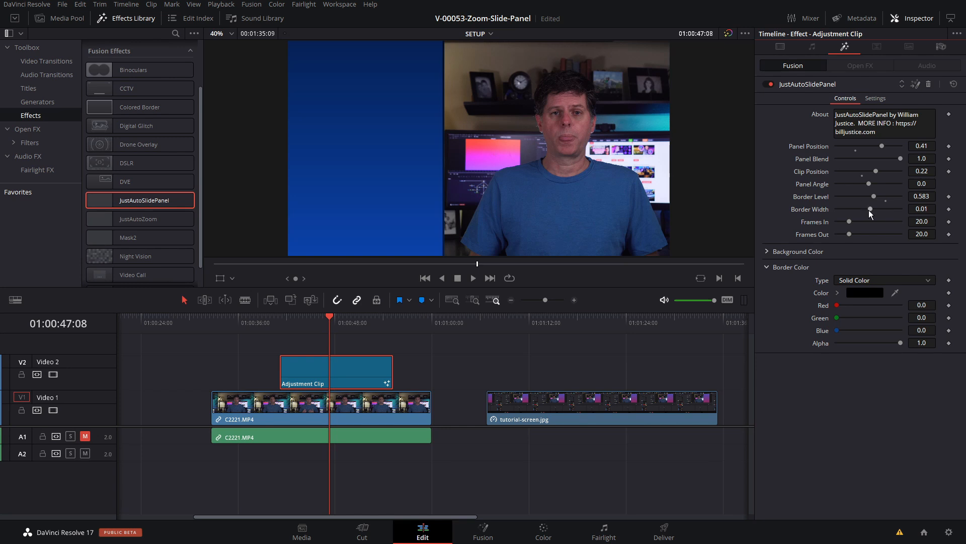
{"action": "left_click_drag", "start_coordinate": [870, 209], "coordinate": [910, 200]}
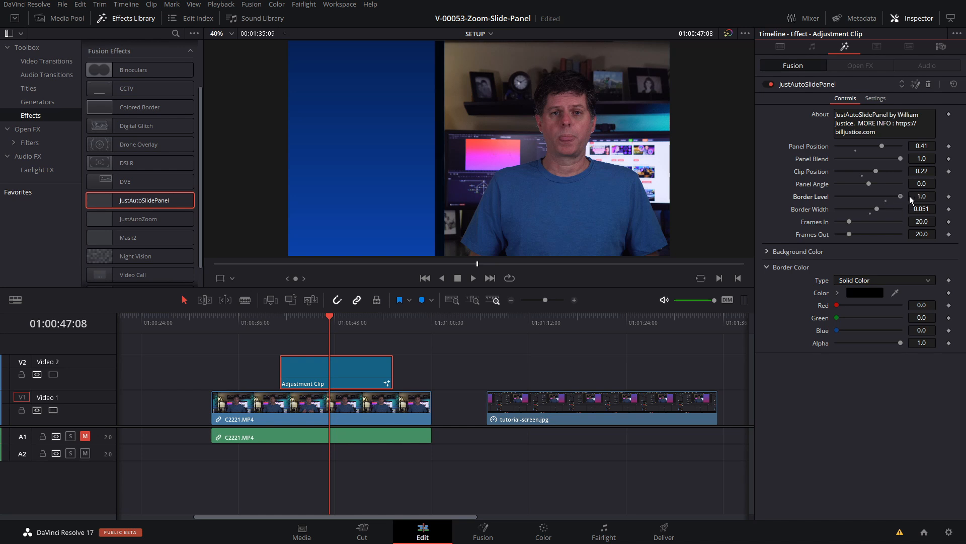
Change the panel's border color to white and set the Border Width to 0.022.
{"action": "left_click", "coordinate": [838, 293]}
{"action": "left_click_drag", "start_coordinate": [865, 324], "coordinate": [827, 298]}
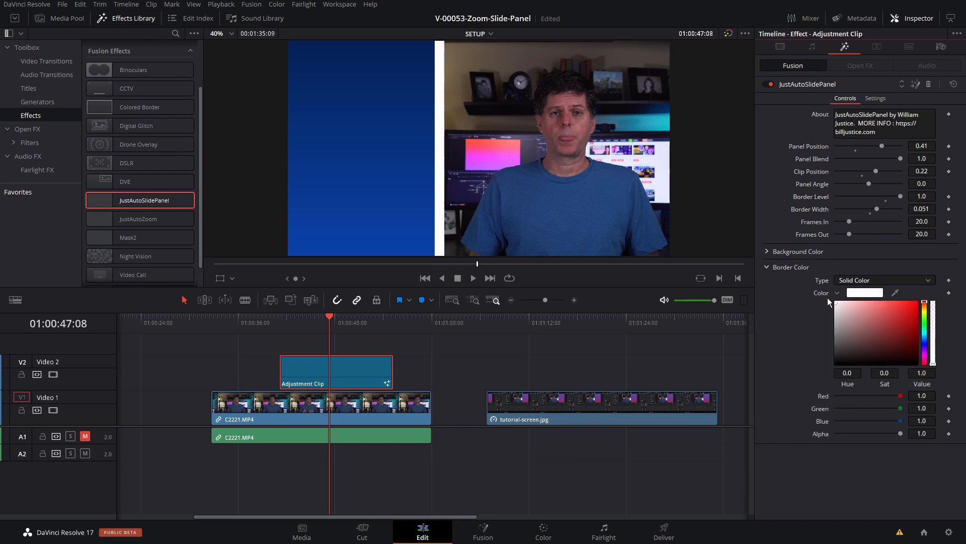
{"action": "left_click_drag", "start_coordinate": [878, 209], "coordinate": [873, 208]}
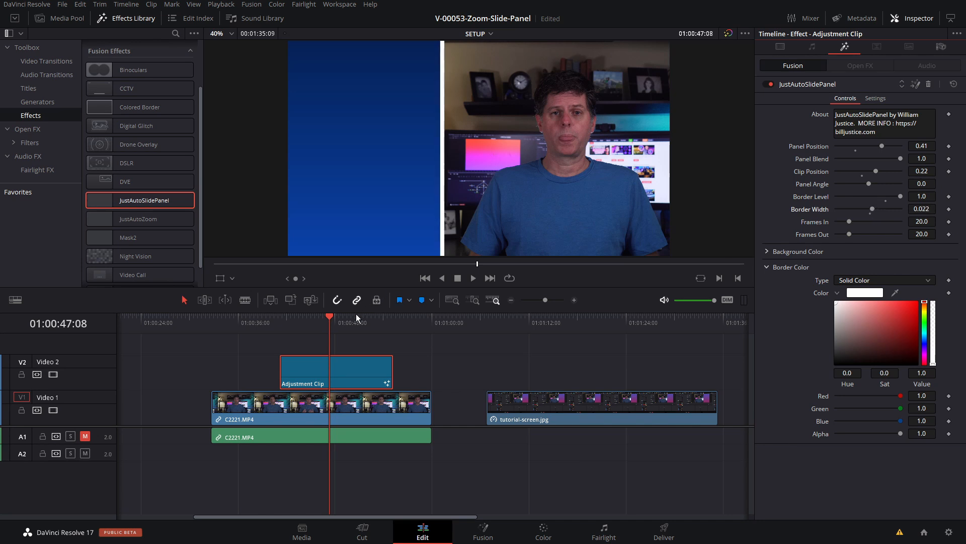
Save the customized adjustment clip from the timeline into the Media Pool and rename the copy PANEL.
{"action": "left_click", "coordinate": [53, 17]}
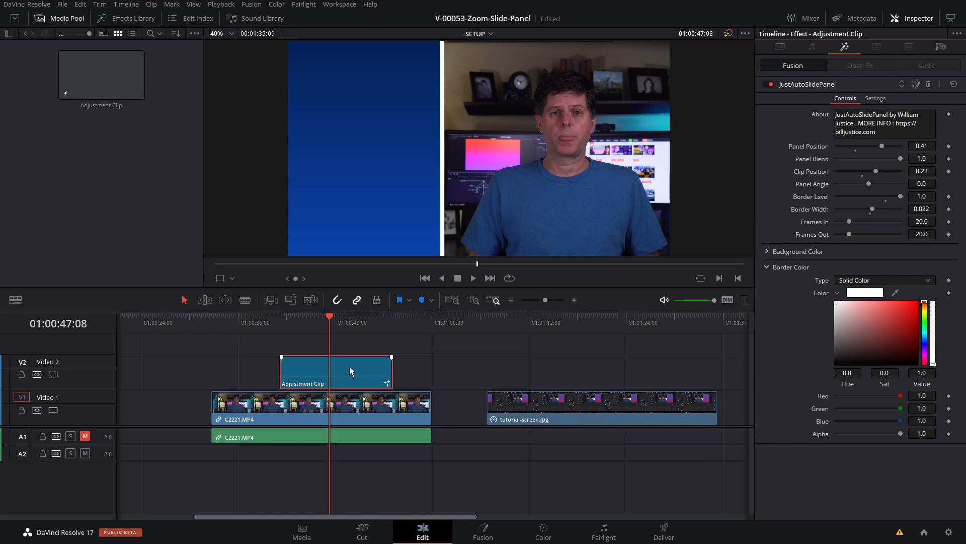
{"action": "left_click_drag", "start_coordinate": [349, 372], "coordinate": [104, 178]}
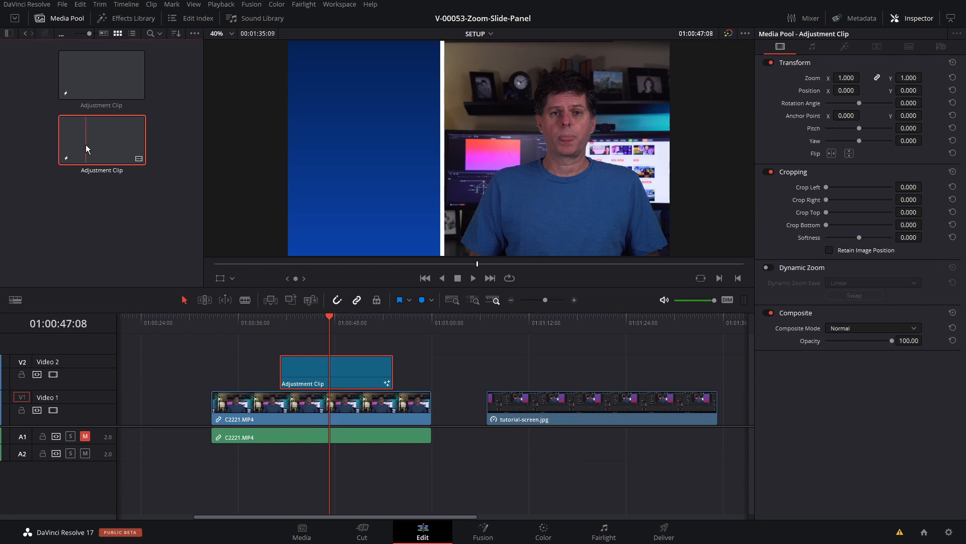
{"action": "key", "text": "F2"}
{"action": "type", "text": "PANEL"}
{"action": "left_click", "coordinate": [115, 229]}
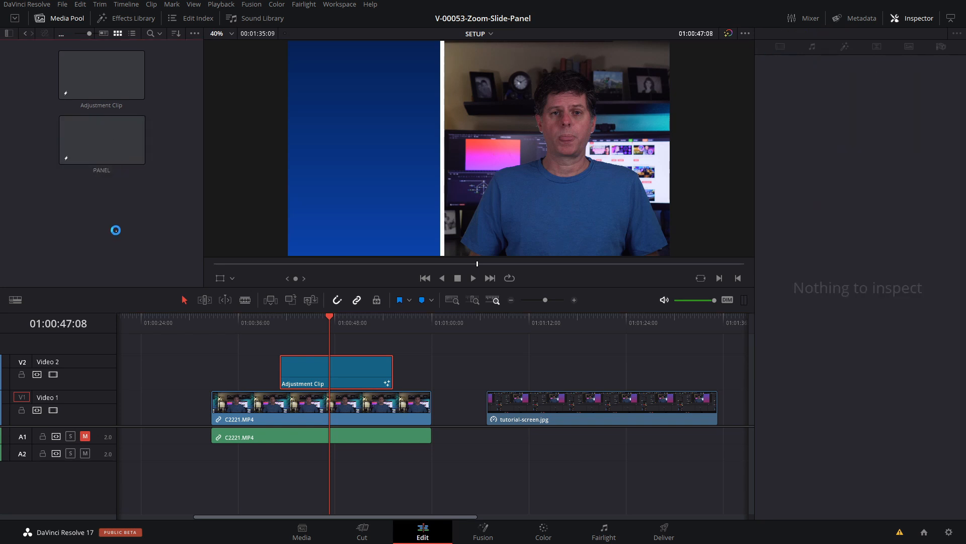
Place the PANEL clip on Video 2 above tutorial-screen.jpg at about 01:01:13 and play back its slide-in.
{"action": "left_click", "coordinate": [119, 149]}
{"action": "left_click_drag", "start_coordinate": [107, 140], "coordinate": [541, 361]}
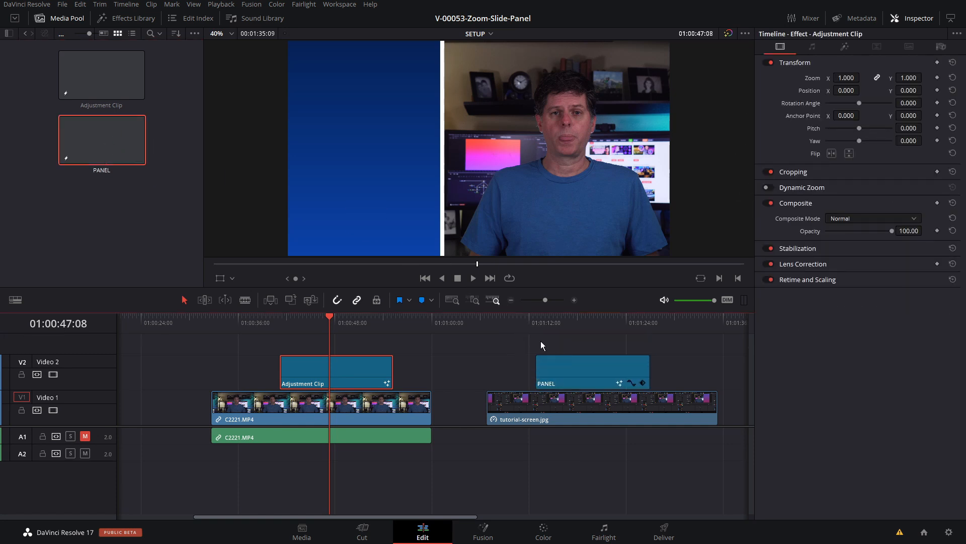
{"action": "left_click", "coordinate": [539, 326]}
{"action": "key", "text": "space"}
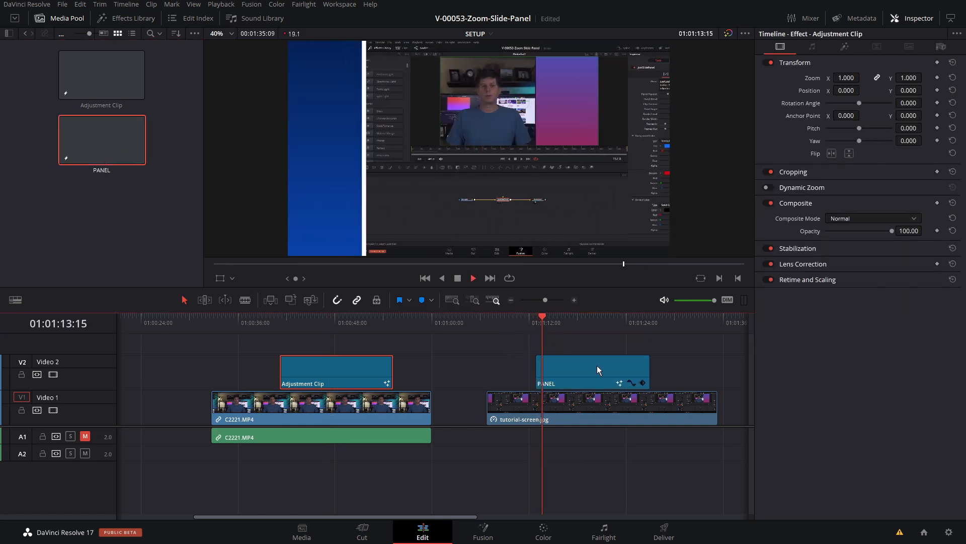
{"action": "key", "text": "space"}
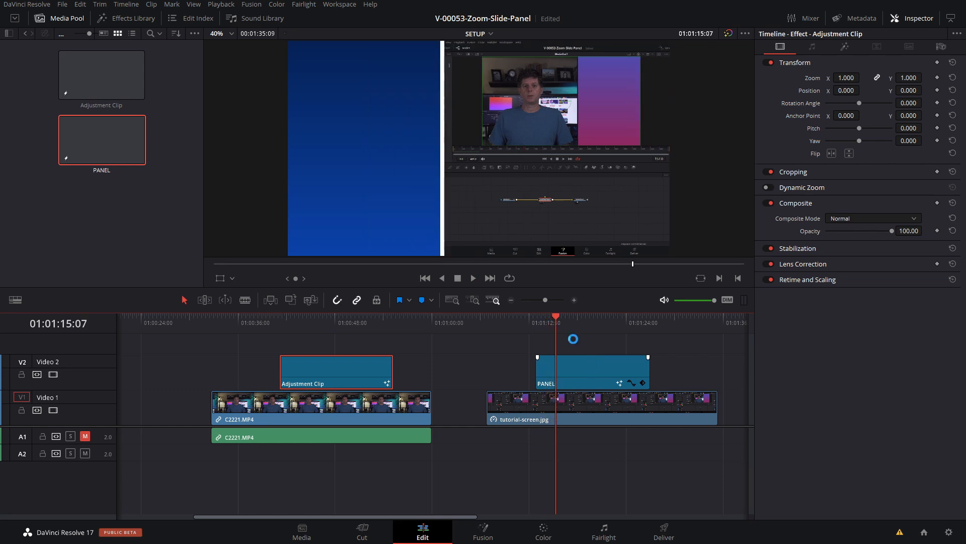
Shorten the PANEL clip to end at about 01:01:25 and play it back from its start.
{"action": "mouse_move", "coordinate": [648, 370]}
{"action": "left_mouse_down"}
{"action": "mouse_move", "coordinate": [590, 375]}
{"action": "mouse_move", "coordinate": [633, 375]}
{"action": "left_mouse_up"}
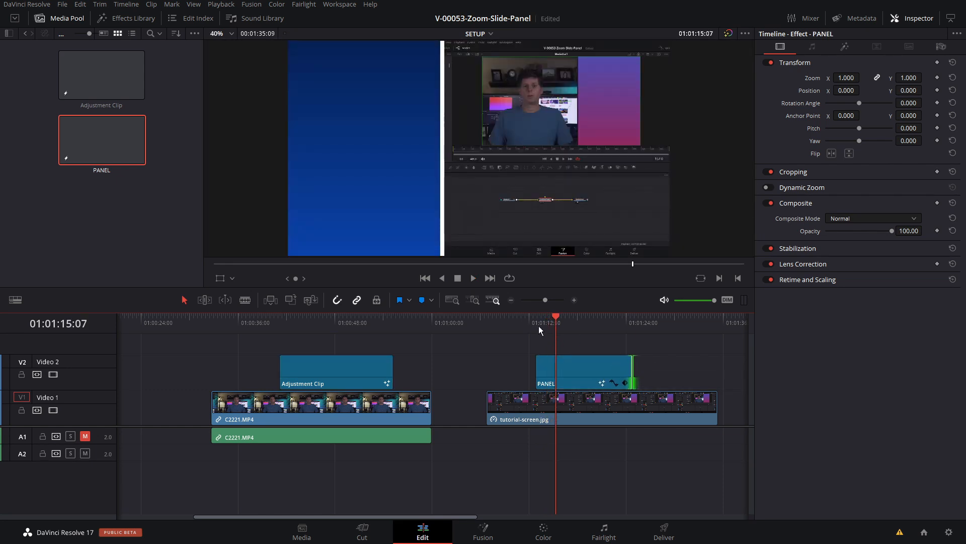
{"action": "left_click", "coordinate": [538, 325]}
{"action": "key", "text": "space"}
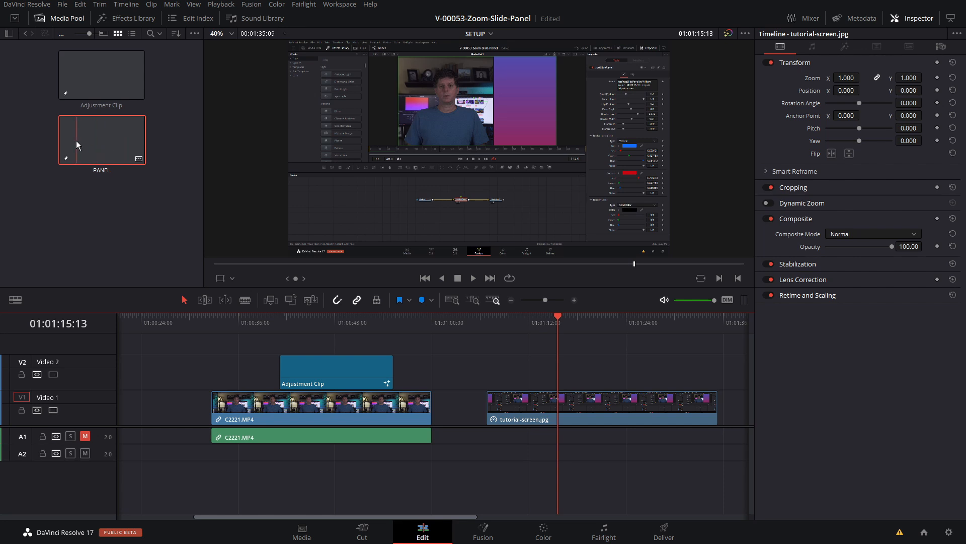
View the slide panel over the talking-head clip with the playhead at 01:00:47:21.
{"action": "left_click", "coordinate": [335, 323]}
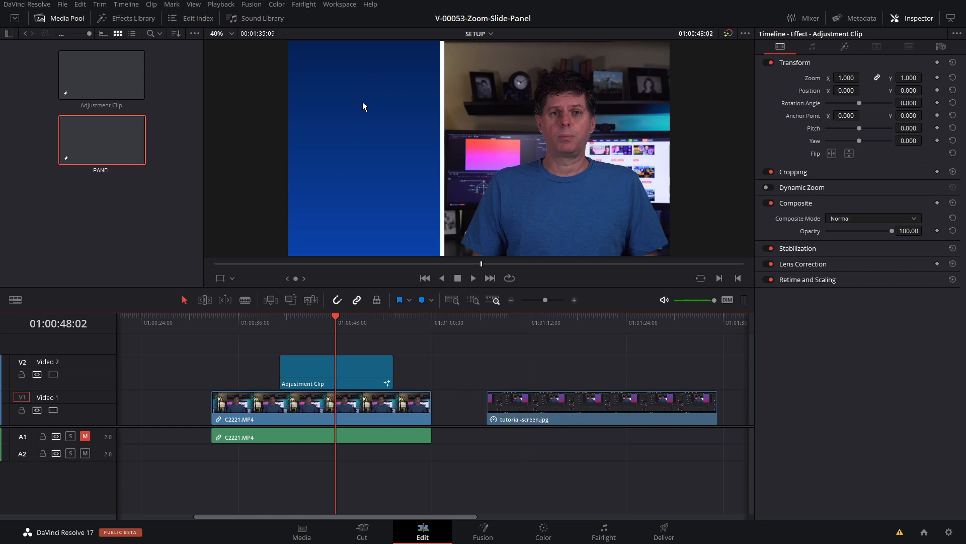
{"action": "left_click", "coordinate": [334, 318]}
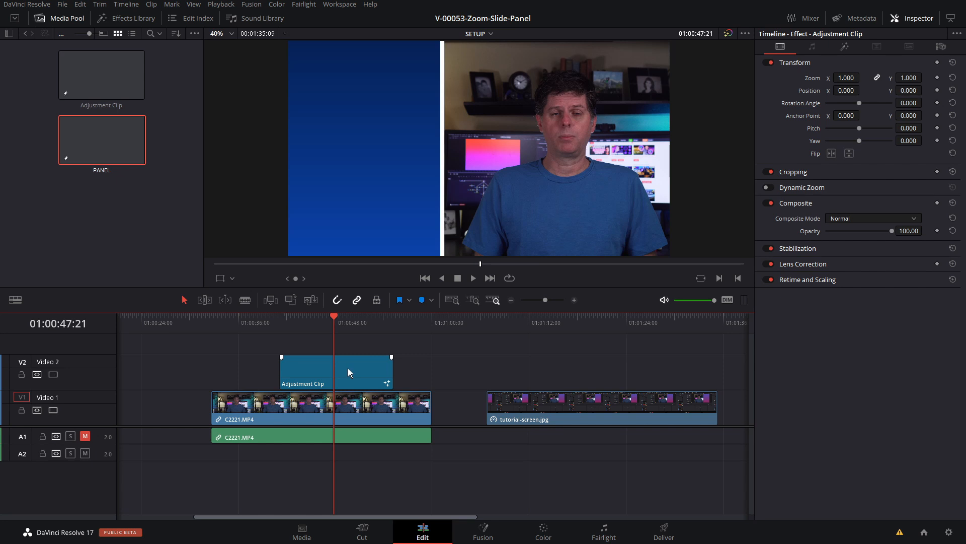
Open the JustAutoSlidePanel effect of the adjustment clip over C2221.MP4 on the Fusion page and reposition its node chain.
{"action": "left_click", "coordinate": [331, 322]}
{"action": "left_click", "coordinate": [351, 370]}
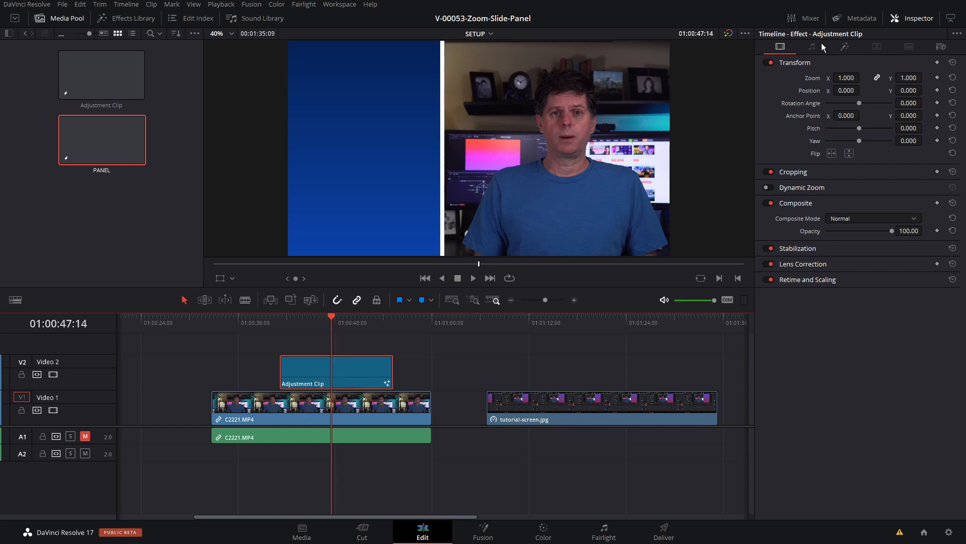
{"action": "left_click", "coordinate": [846, 49]}
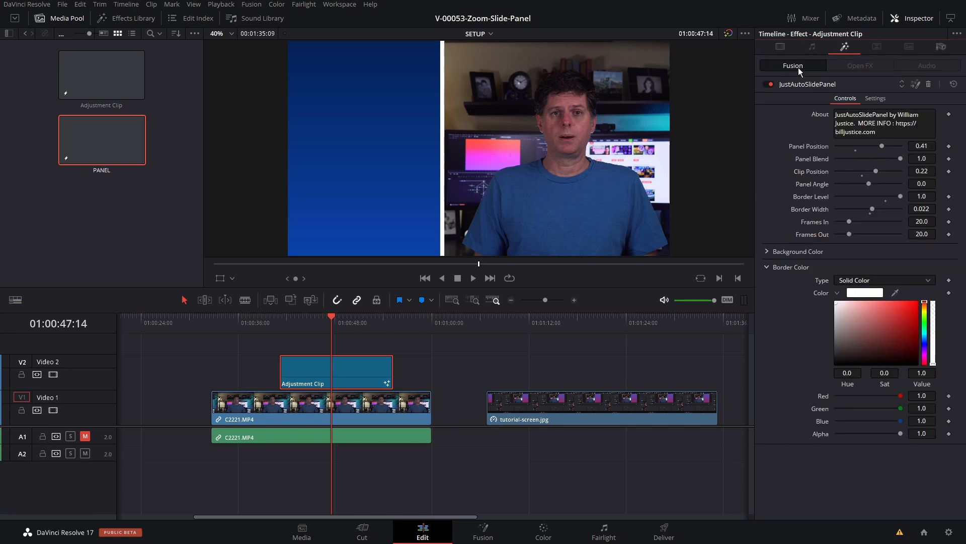
{"action": "left_click", "coordinate": [915, 86]}
{"action": "left_click", "coordinate": [289, 408]}
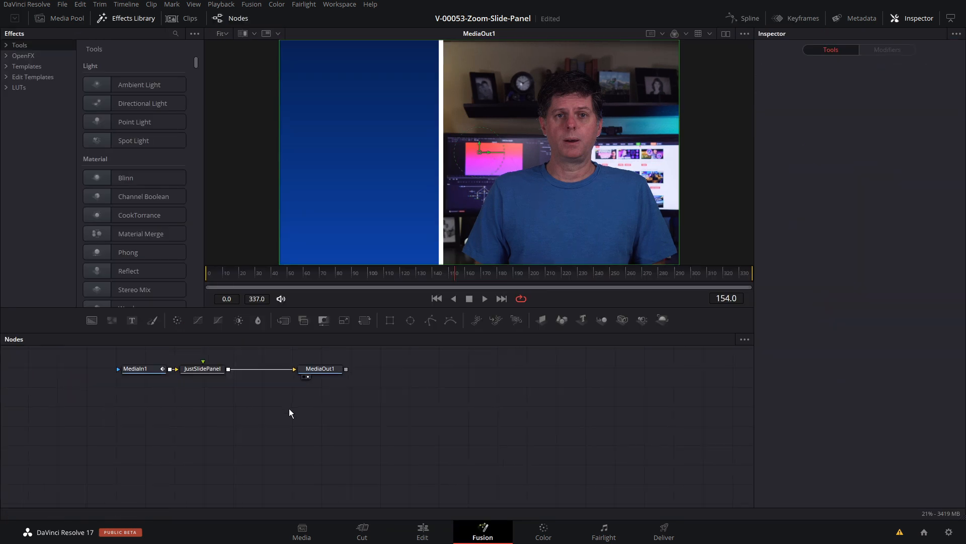
{"action": "left_click", "coordinate": [313, 397]}
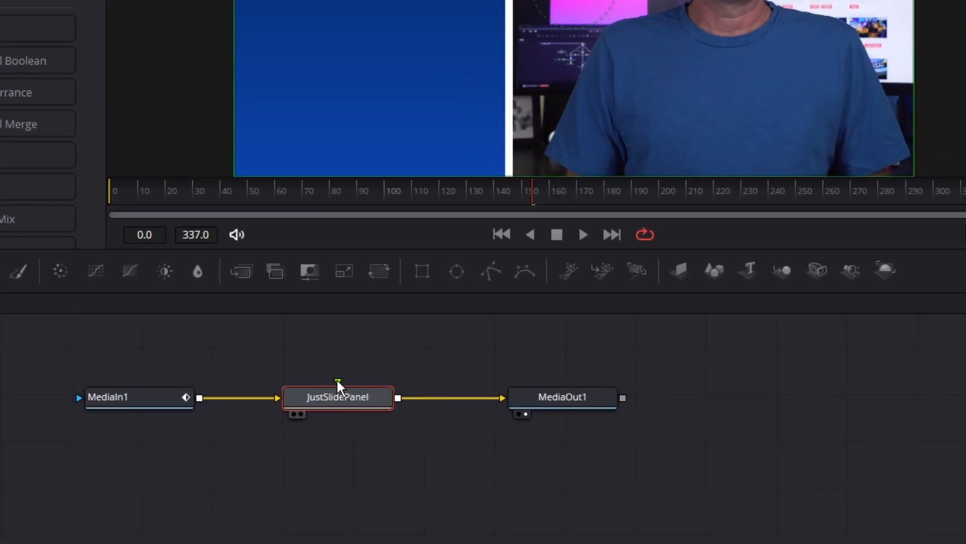
{"action": "left_click_drag", "start_coordinate": [55, 364], "coordinate": [612, 433]}
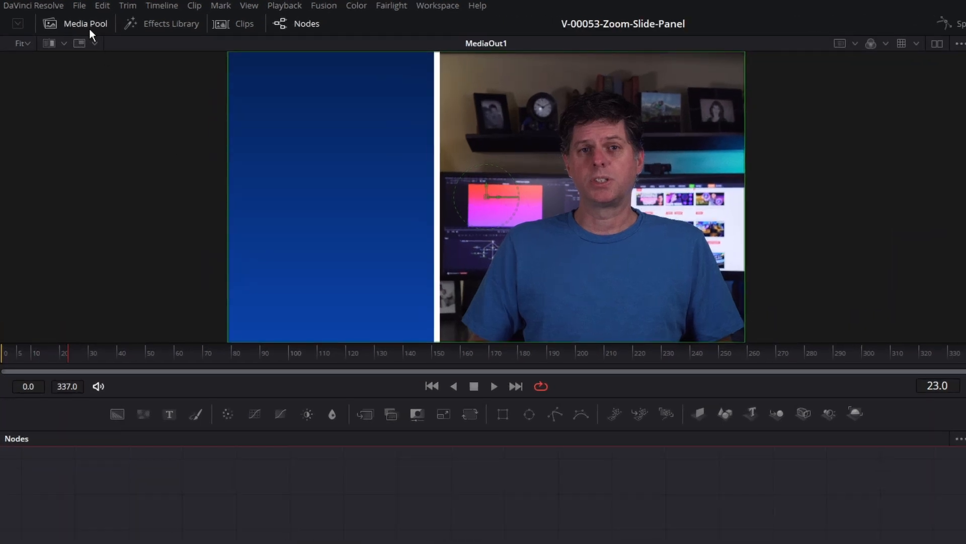
Add img.jpg from the Media Pool as a node above JustSlidePanel and connect its output to that node's image input.
{"action": "left_click", "coordinate": [68, 20]}
{"action": "left_click_drag", "start_coordinate": [99, 128], "coordinate": [475, 472]}
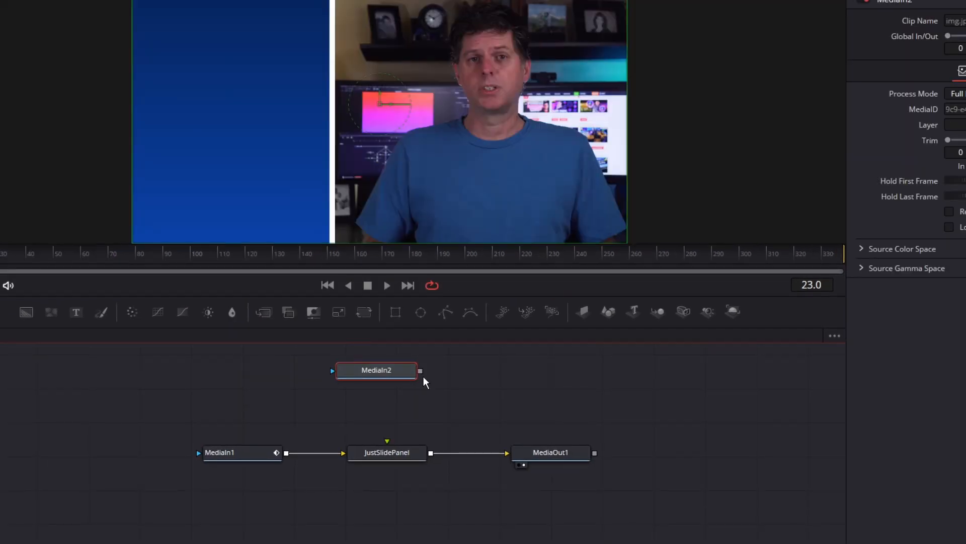
{"action": "left_click_drag", "start_coordinate": [422, 371], "coordinate": [388, 452]}
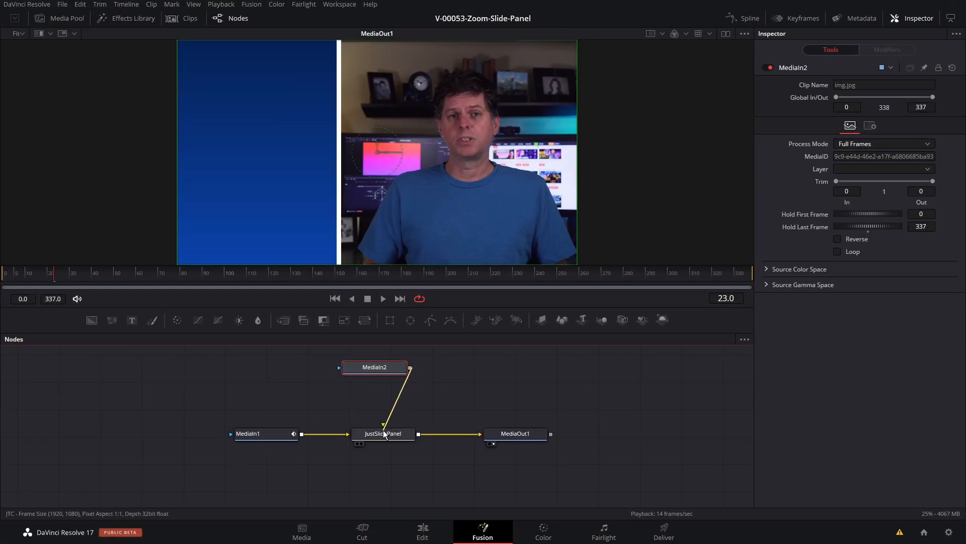
{"action": "left_click_drag", "start_coordinate": [374, 367], "coordinate": [383, 364]}
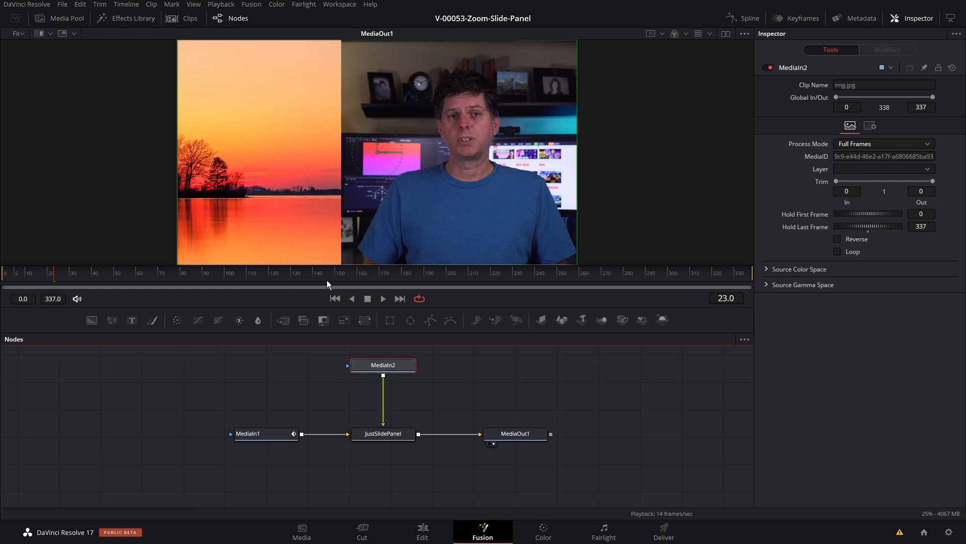
Set the slide panel's Panel Position to 0.56 and play back the image panel over the talking-head clip on the Edit page.
{"action": "left_click", "coordinate": [395, 435]}
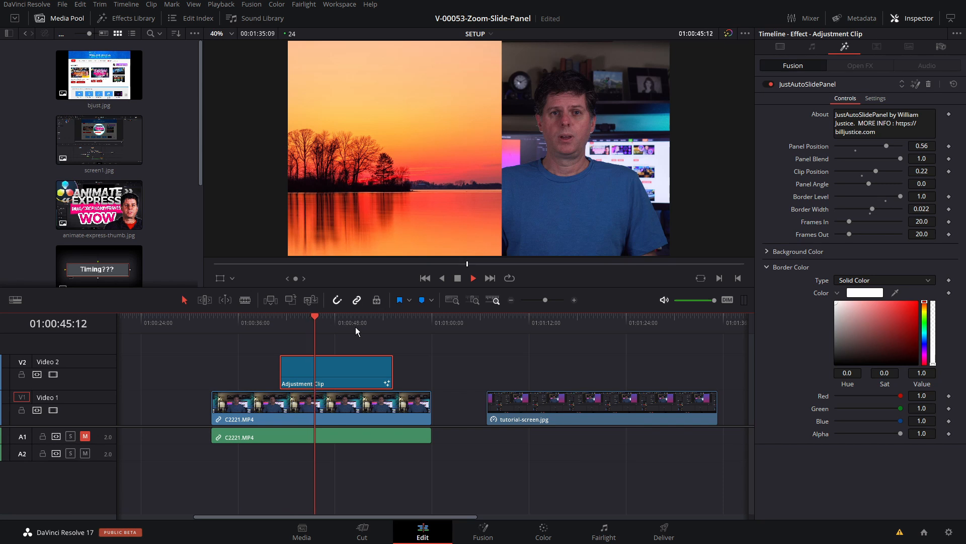
{"action": "key", "text": "space"}
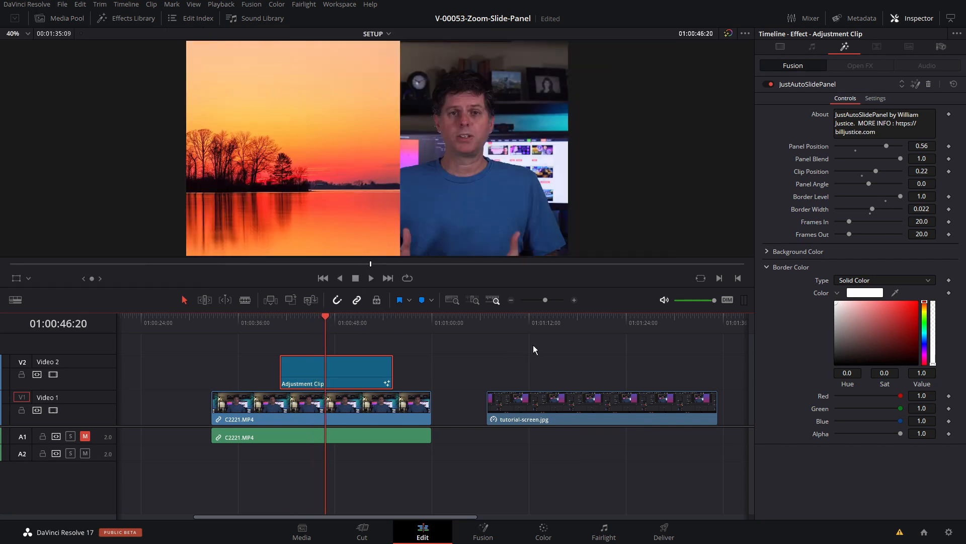
Place the plain Adjustment Clip from the MEDIA bin on Video 2 above tutorial-screen.jpg and trim it to end at 01:01:18:13.
{"action": "left_click", "coordinate": [539, 326]}
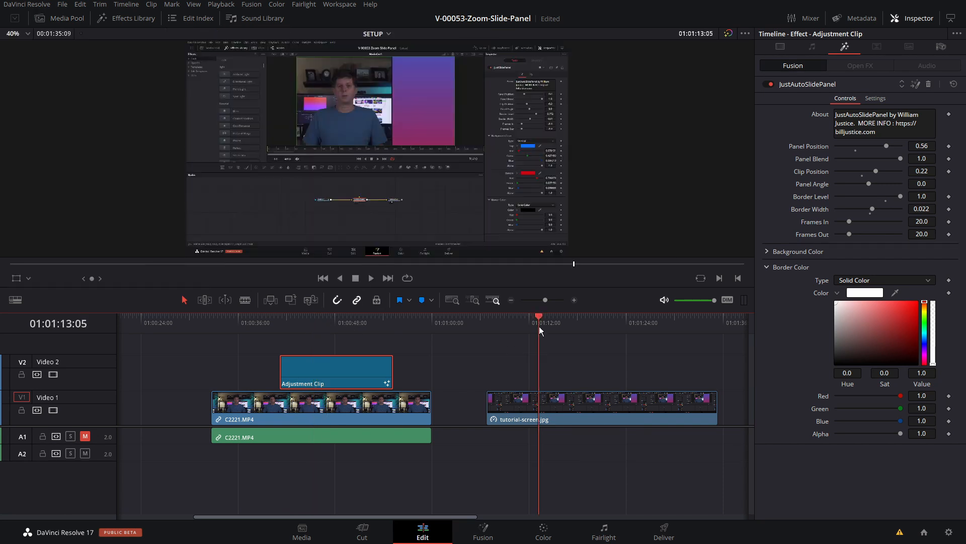
{"action": "left_click", "coordinate": [533, 322]}
{"action": "left_click", "coordinate": [560, 321]}
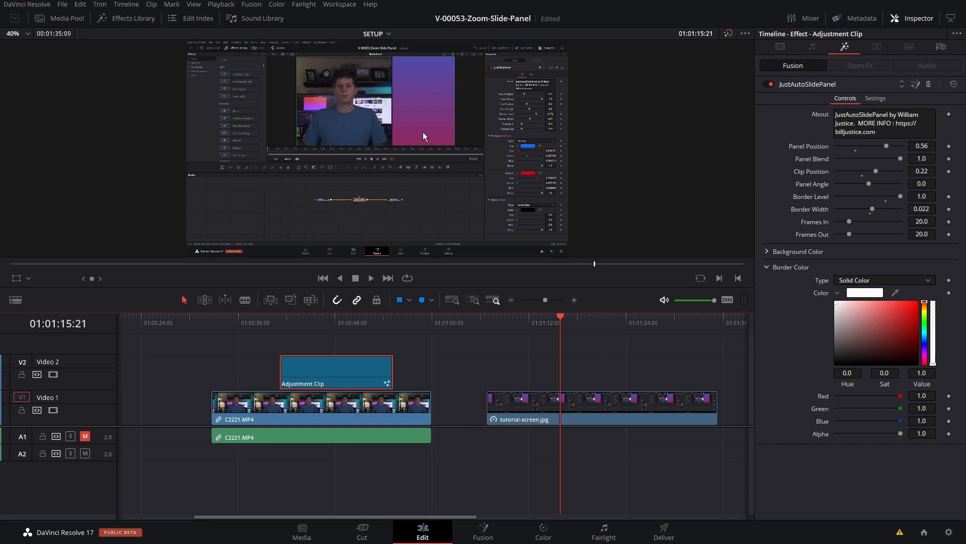
{"action": "left_click", "coordinate": [61, 18]}
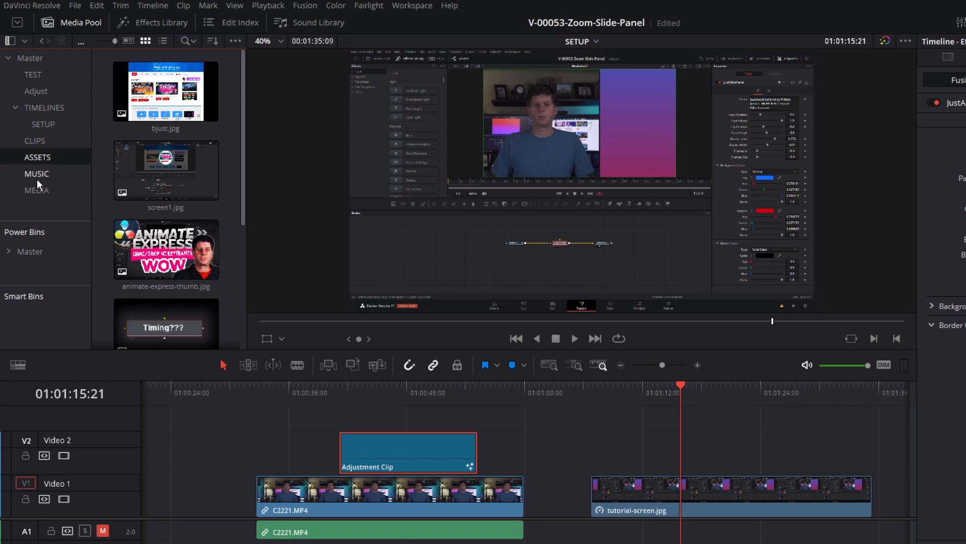
{"action": "left_click", "coordinate": [37, 187]}
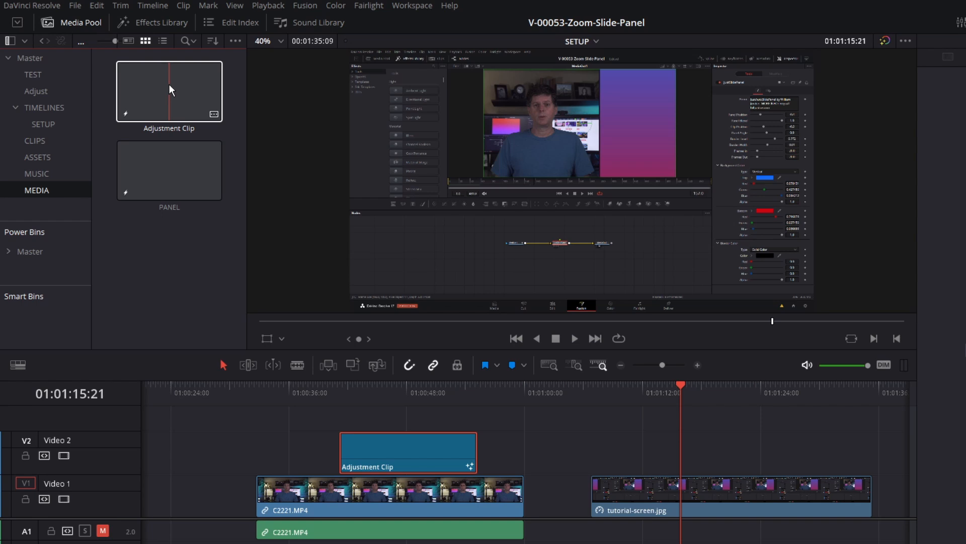
{"action": "left_click", "coordinate": [172, 91]}
{"action": "left_click_drag", "start_coordinate": [171, 91], "coordinate": [694, 455]}
{"action": "left_click_drag", "start_coordinate": [699, 394], "coordinate": [707, 393]}
{"action": "left_click_drag", "start_coordinate": [741, 454], "coordinate": [695, 454]}
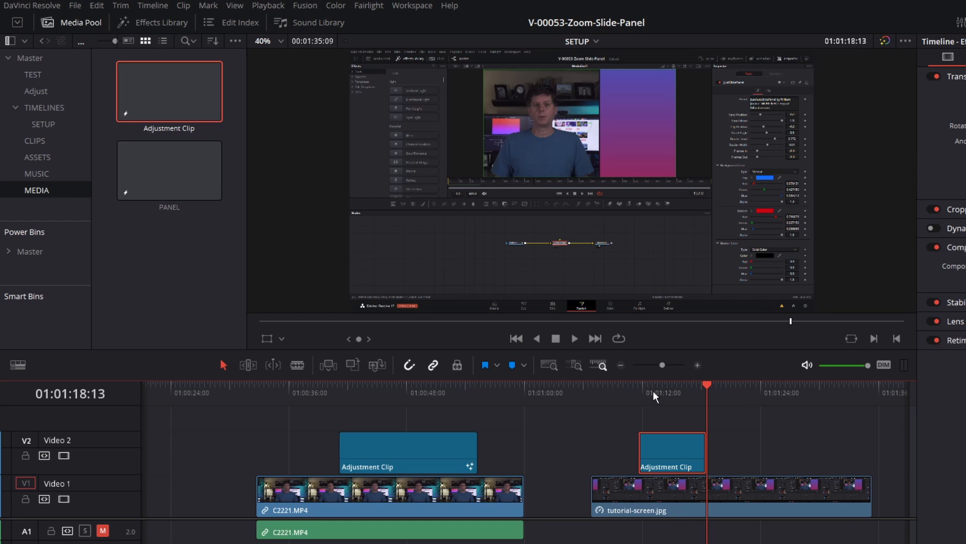
Apply the JustAutoZoom Fusion effect to the adjustment clip above tutorial-screen.jpg.
{"action": "left_click", "coordinate": [653, 393]}
{"action": "left_click", "coordinate": [665, 393]}
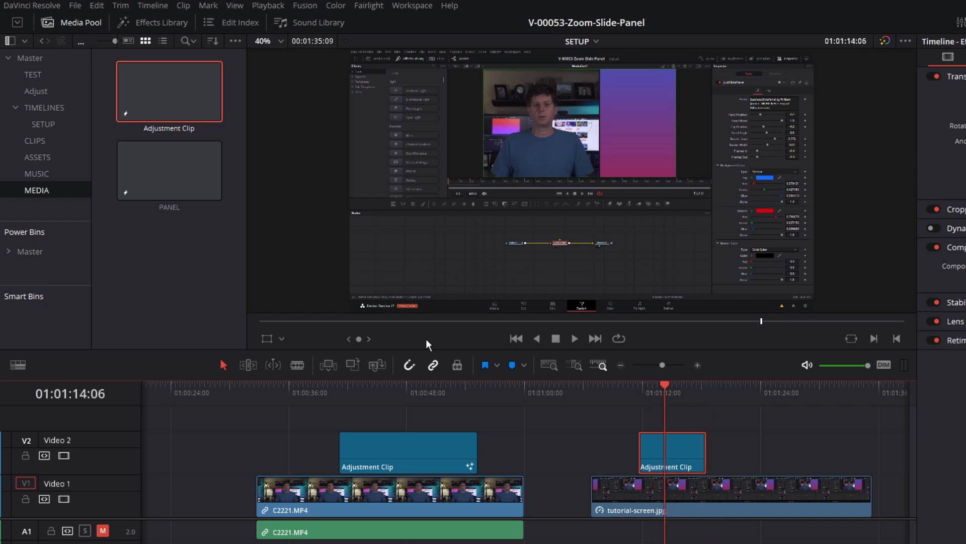
{"action": "left_click", "coordinate": [79, 26]}
{"action": "left_click", "coordinate": [143, 22]}
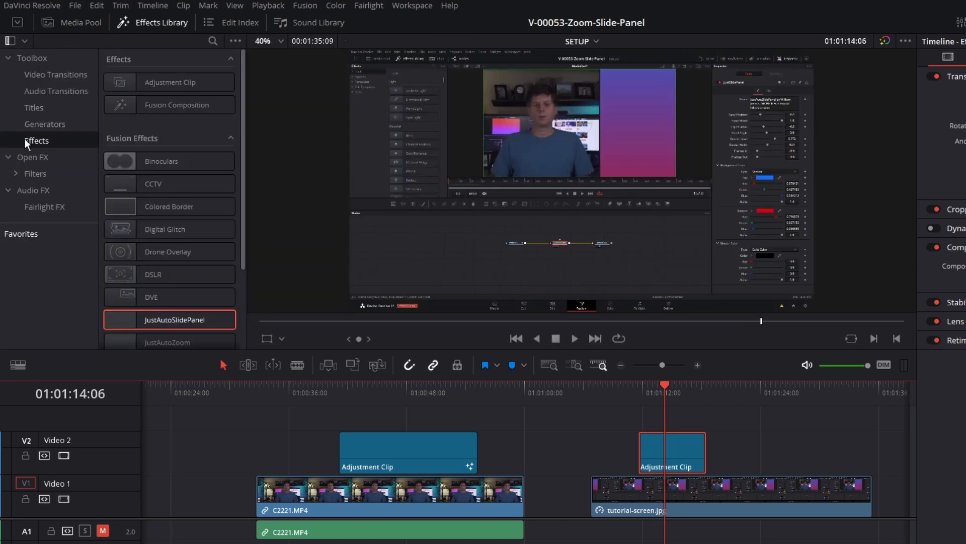
{"action": "scroll", "coordinate": [241, 199], "scroll_direction": "down", "scroll_amount": 2}
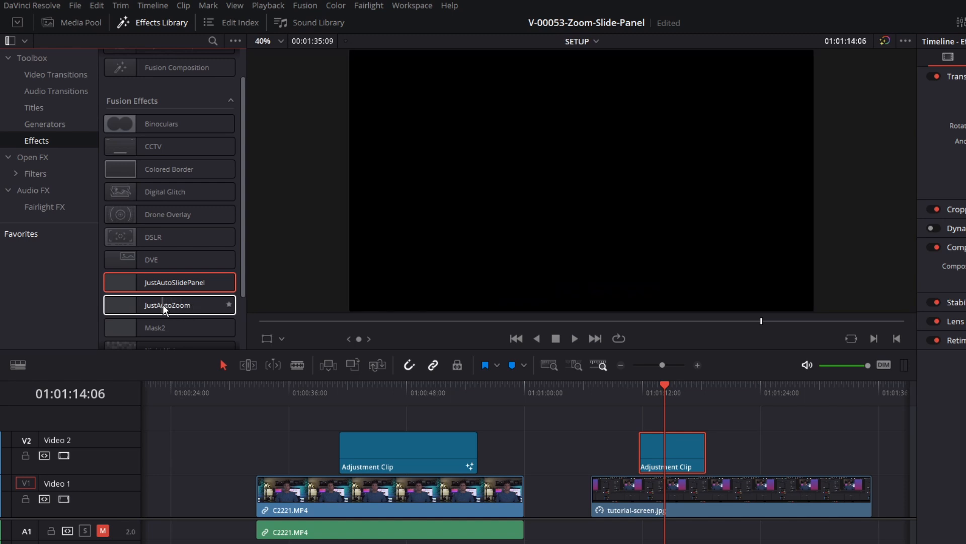
{"action": "left_click_drag", "start_coordinate": [164, 308], "coordinate": [676, 452]}
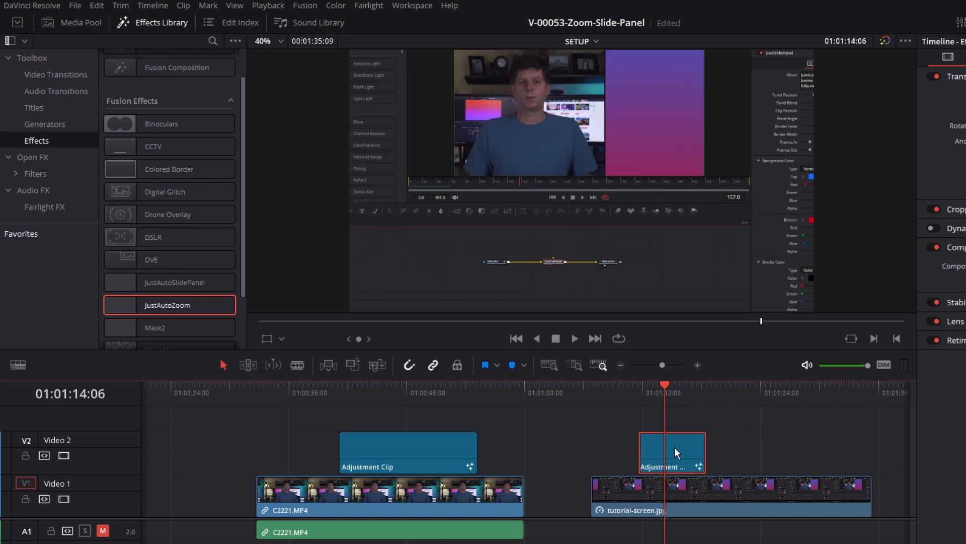
Play back the automatic zoom, and shorten its adjustment clip to end at about 01:01:16.
{"action": "left_click", "coordinate": [643, 393]}
{"action": "key", "text": "space"}
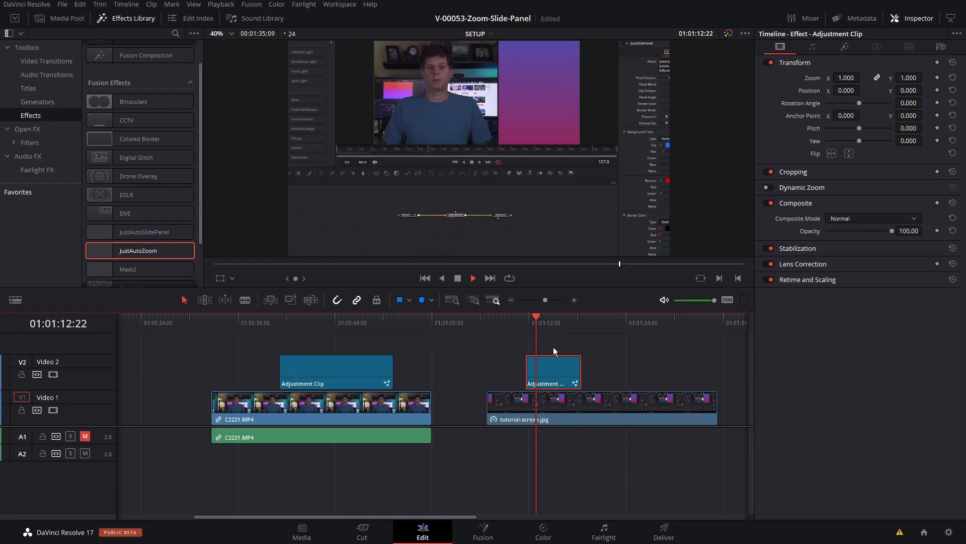
{"action": "key", "text": "space"}
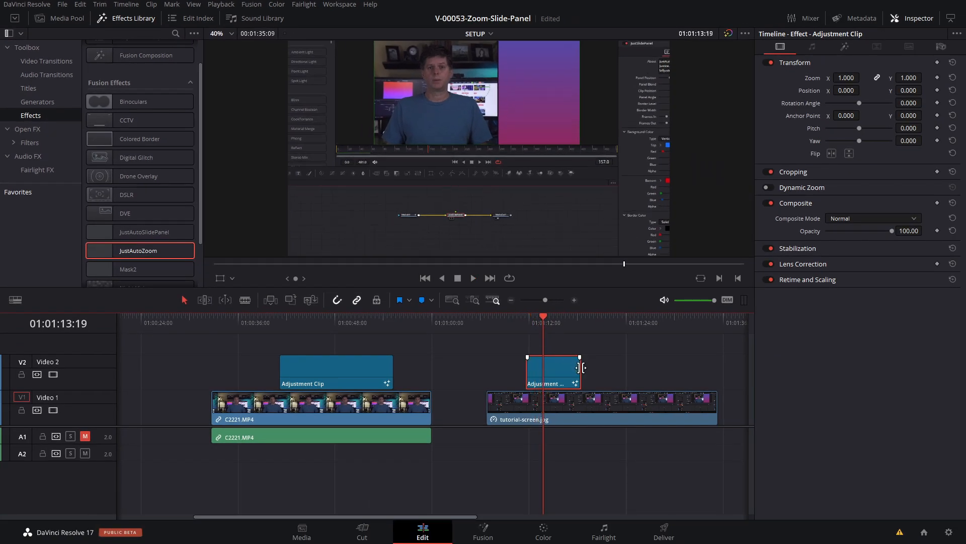
{"action": "left_click_drag", "start_coordinate": [580, 371], "coordinate": [562, 370]}
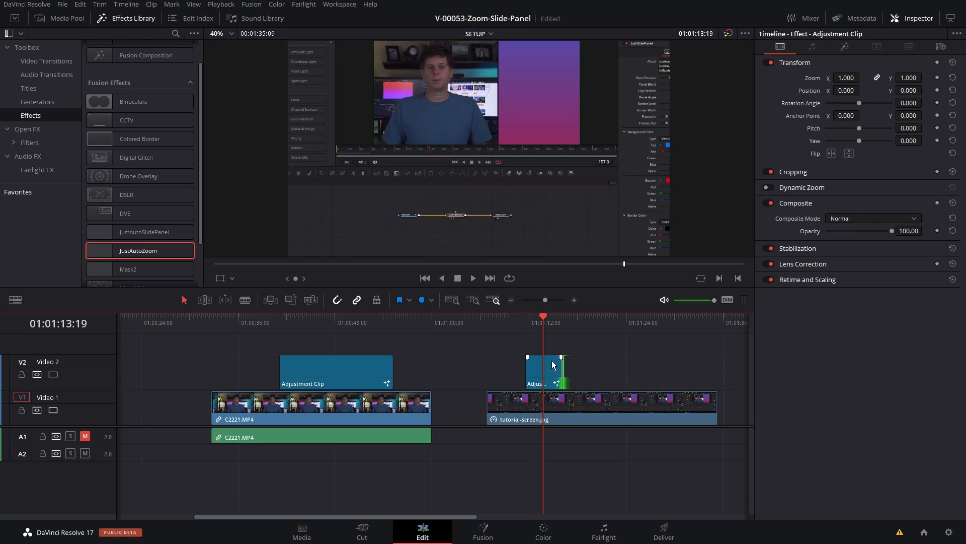
Set JustAutoZoom's Zoom to 2.27 and play the adjustment clip back from its start.
{"action": "left_click_drag", "start_coordinate": [543, 314], "coordinate": [540, 314]}
{"action": "left_click", "coordinate": [551, 369]}
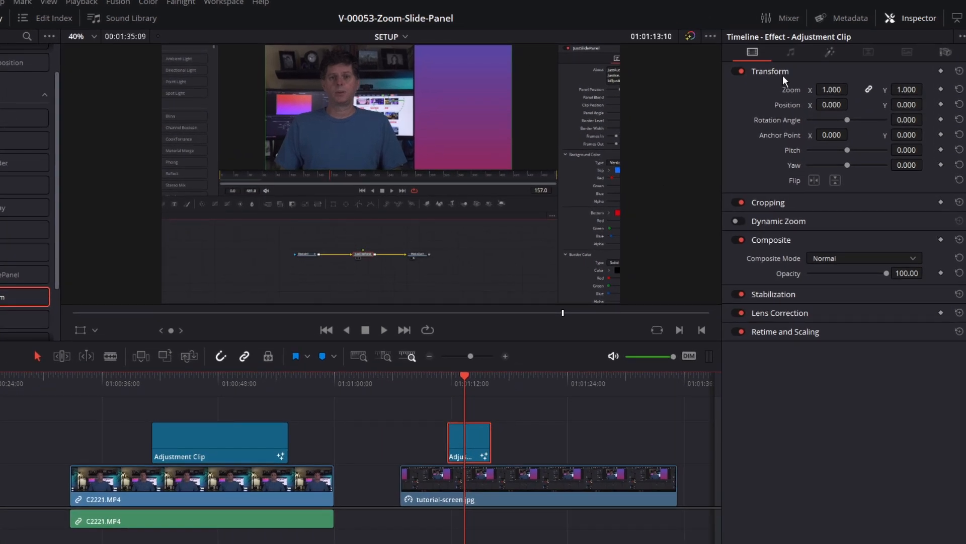
{"action": "left_click", "coordinate": [830, 53]}
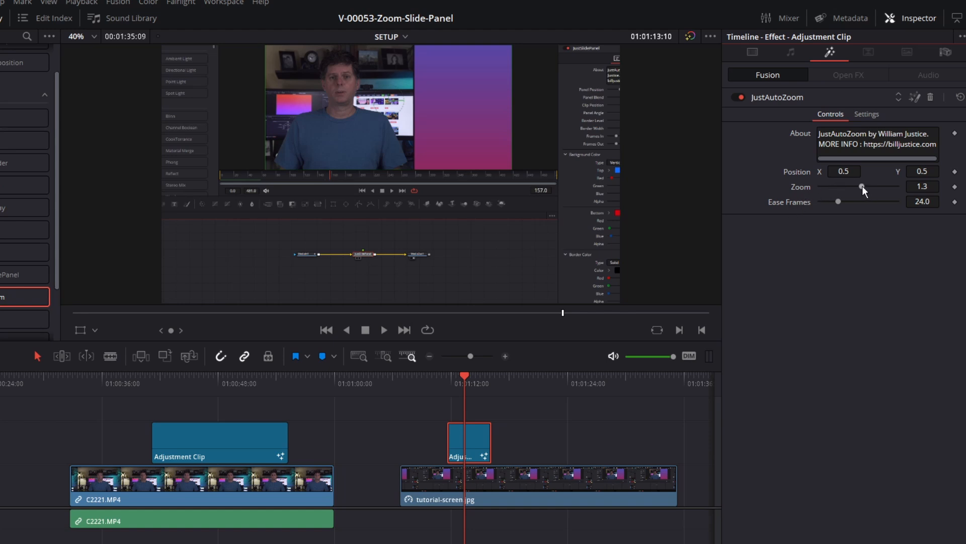
{"action": "left_click_drag", "start_coordinate": [861, 185], "coordinate": [871, 184]}
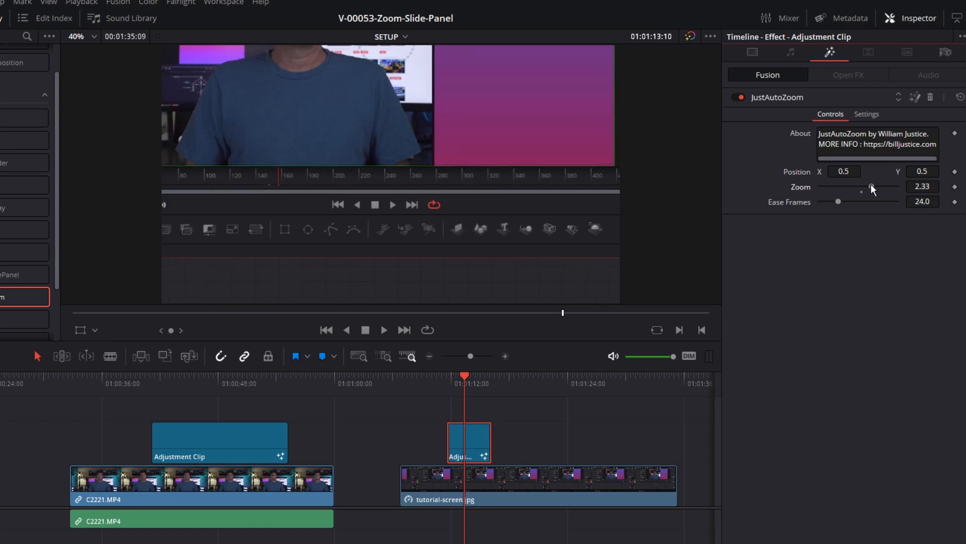
{"action": "left_click", "coordinate": [448, 378]}
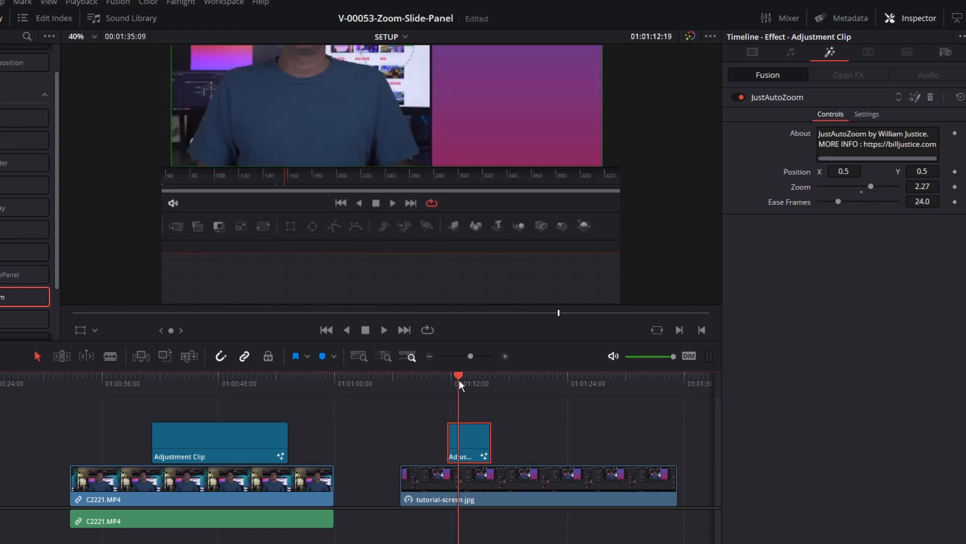
{"action": "left_click", "coordinate": [447, 379]}
{"action": "key", "text": "space"}
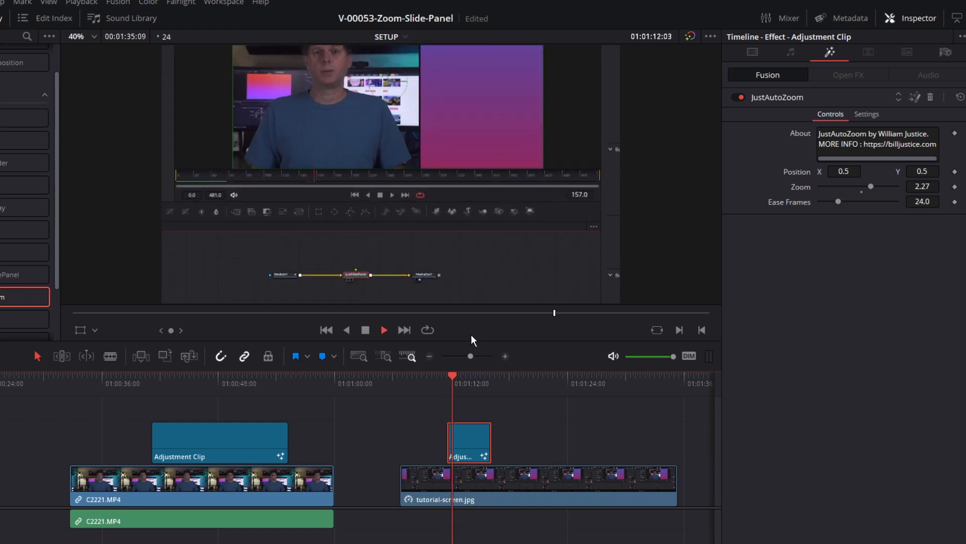
{"action": "mouse_move", "coordinate": [461, 391]}
{"action": "left_mouse_down"}
{"action": "mouse_move", "coordinate": [454, 376]}
{"action": "mouse_move", "coordinate": [452, 385]}
{"action": "left_mouse_up"}
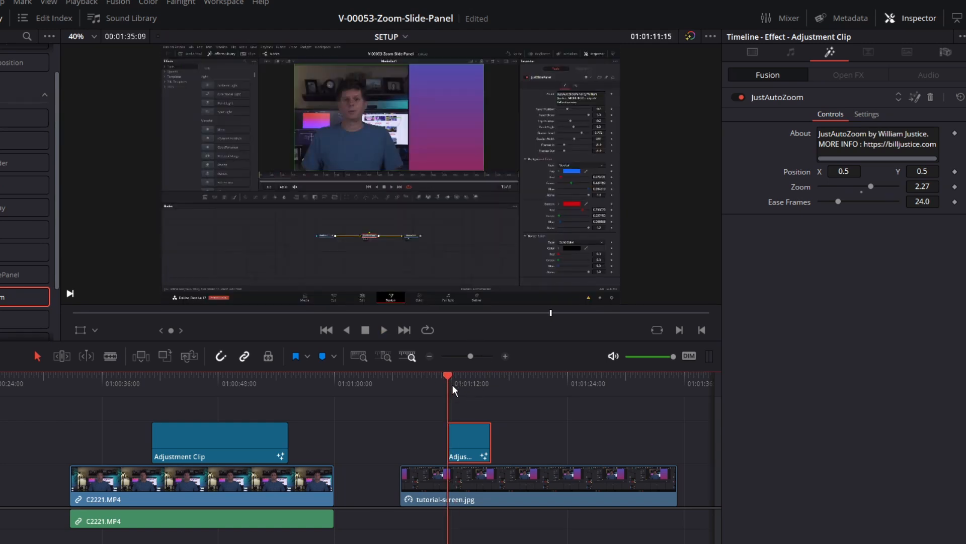
Show the Fusion Overlay and move the zoom centre onto the pictured JustSlidePanel node, at Position X 0.440711, Y 0.265807.
{"action": "left_click", "coordinate": [463, 381]}
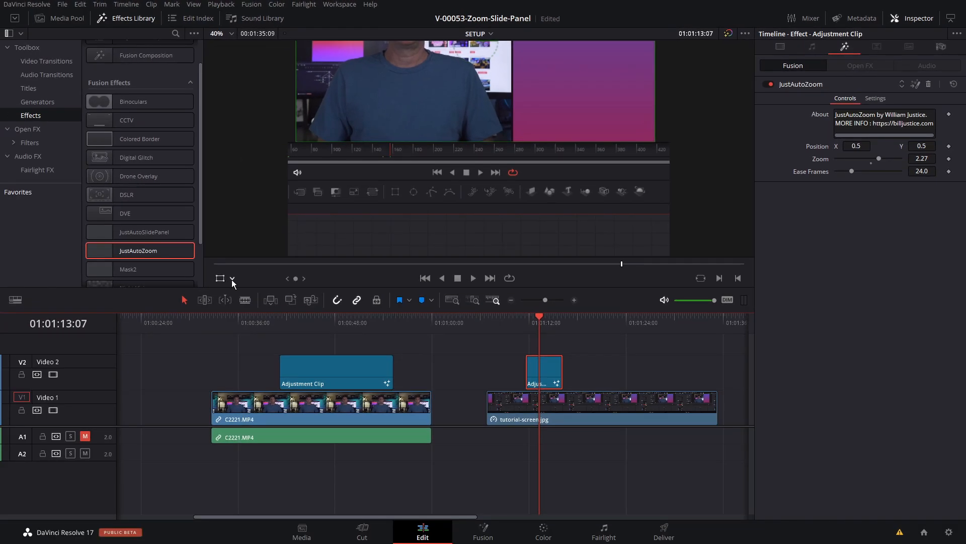
{"action": "left_click", "coordinate": [232, 280]}
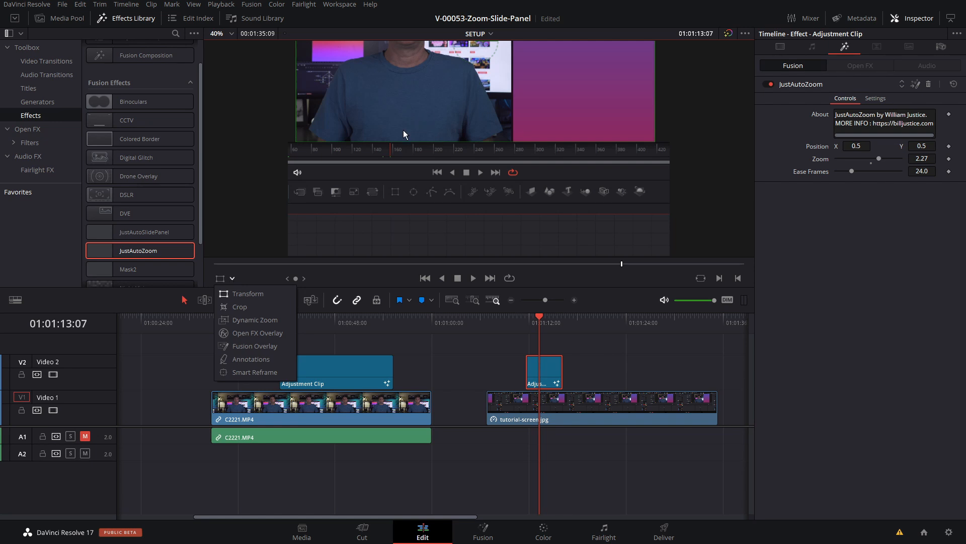
{"action": "left_click", "coordinate": [256, 345]}
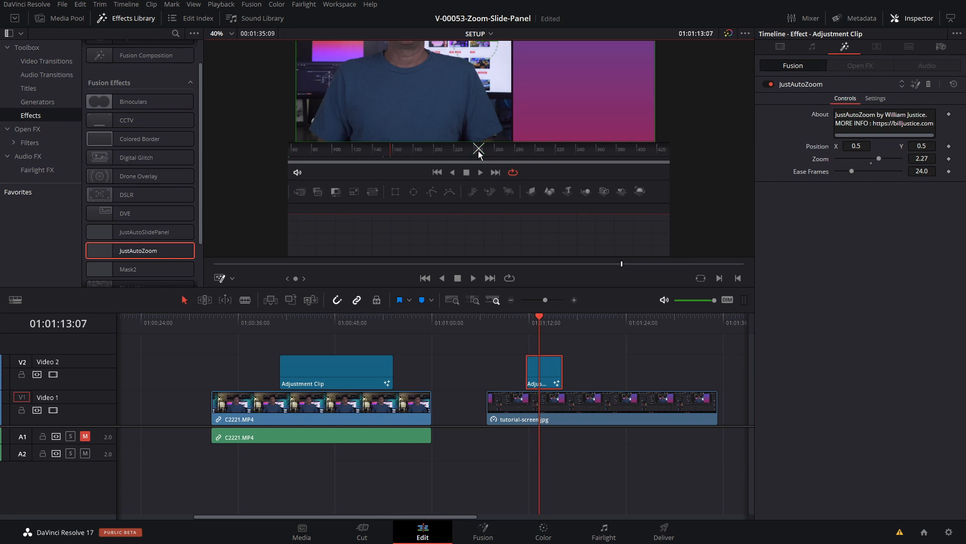
{"action": "left_click_drag", "start_coordinate": [478, 151], "coordinate": [456, 198]}
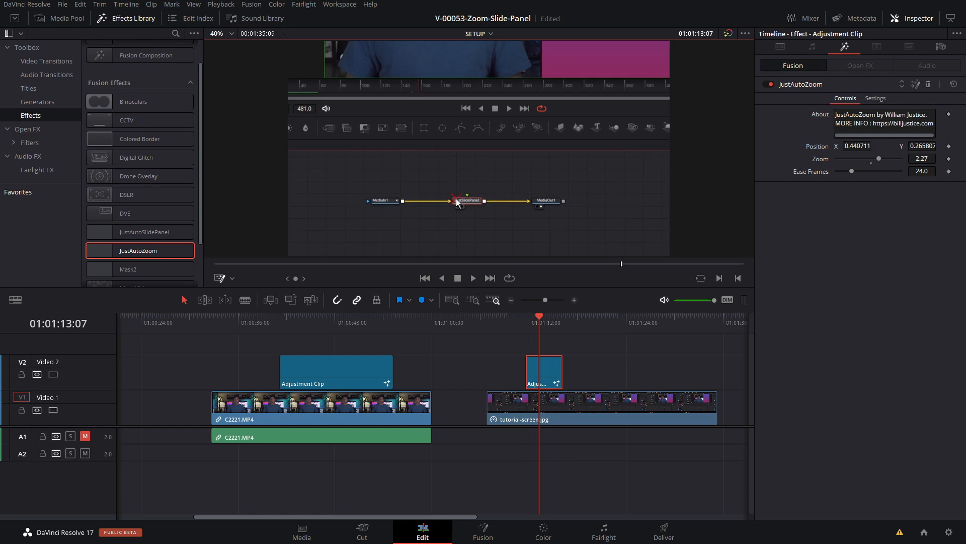
Play back the zoom onto the pictured node from the start of the adjustment clip.
{"action": "left_click", "coordinate": [526, 323]}
{"action": "key", "text": "space"}
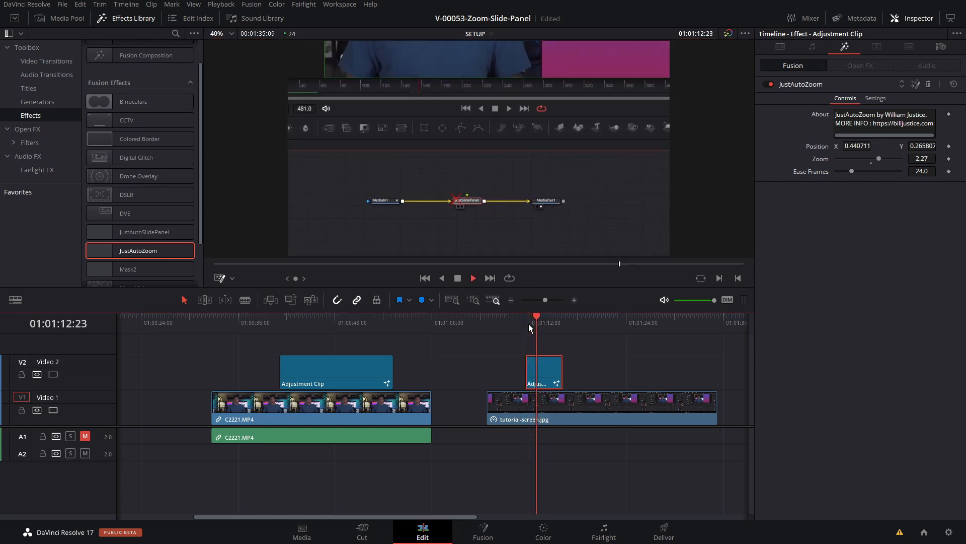
{"action": "key", "text": "space"}
Move the zoom centre onto the pictured Inspector at X 0.972990, Y 0.893442, set Zoom to 1.95, and return to the clip's start.
{"action": "left_click_drag", "start_coordinate": [454, 201], "coordinate": [659, 63]}
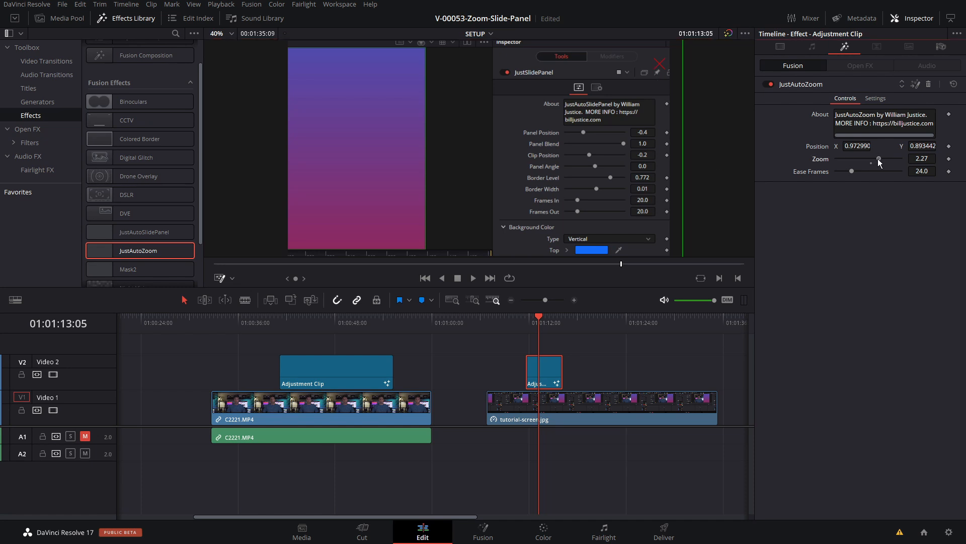
{"action": "left_click_drag", "start_coordinate": [874, 157], "coordinate": [875, 159]}
{"action": "left_click", "coordinate": [526, 324]}
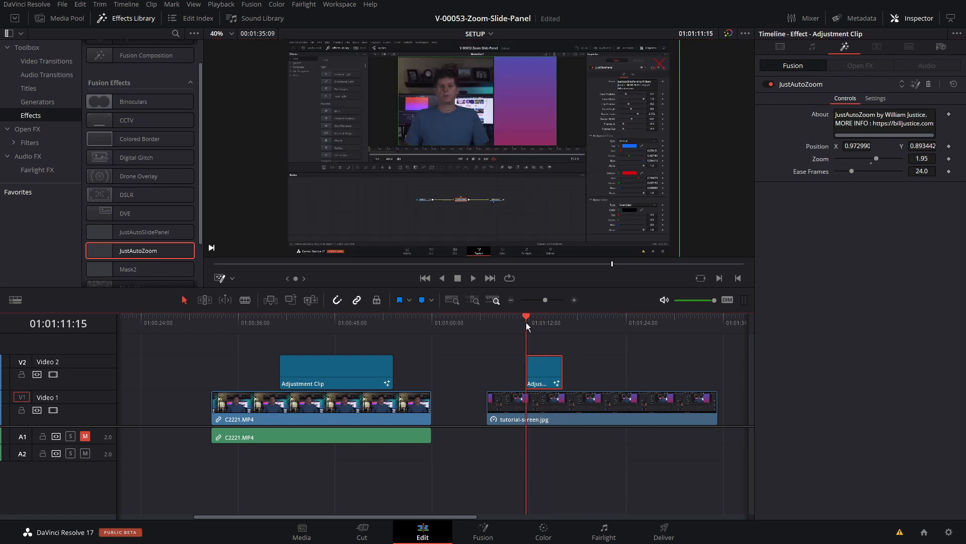
Shorten the adjustment clip that zooms onto the pictured Inspector to about two seconds and play it back from its start.
{"action": "key", "text": "space"}
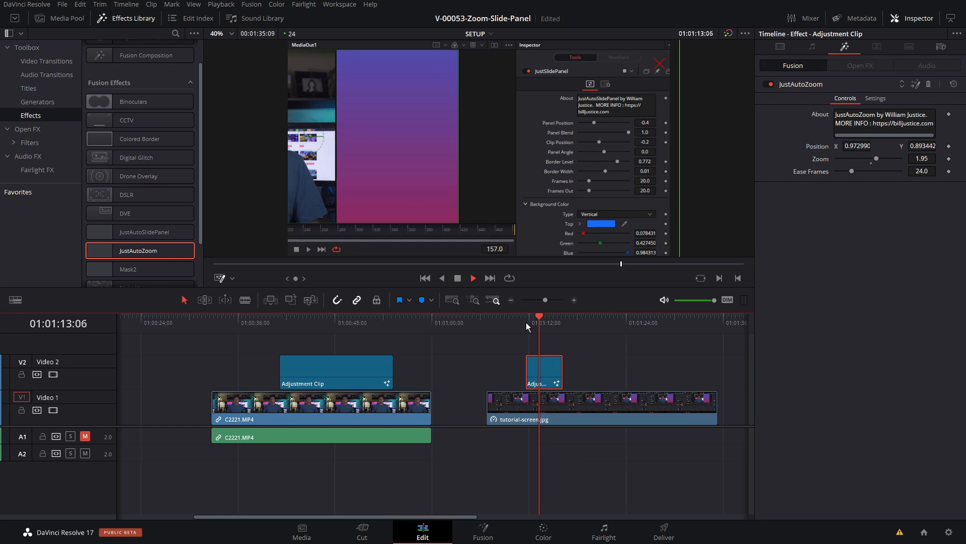
{"action": "key", "text": "space"}
{"action": "left_click_drag", "start_coordinate": [562, 368], "coordinate": [542, 368]}
{"action": "left_click", "coordinate": [526, 323]}
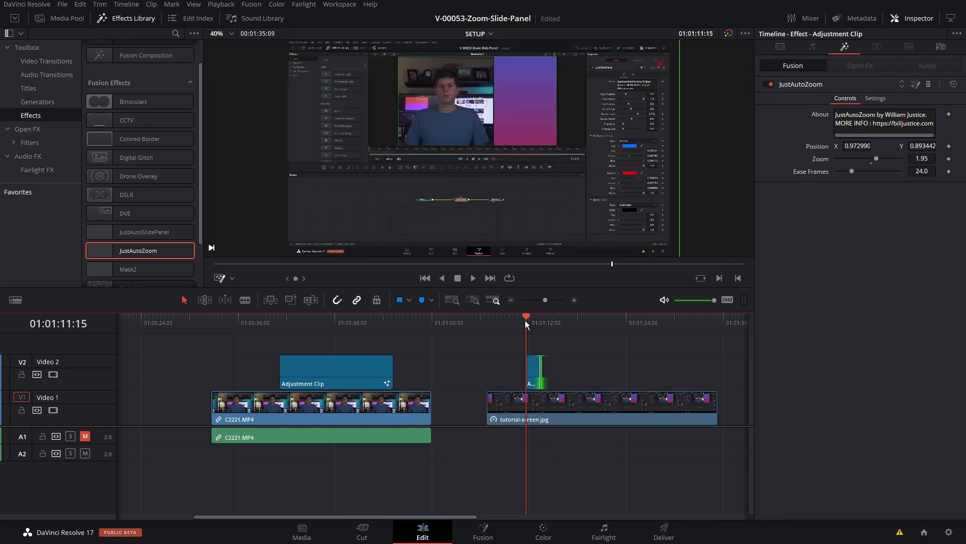
{"action": "key", "text": "space"}
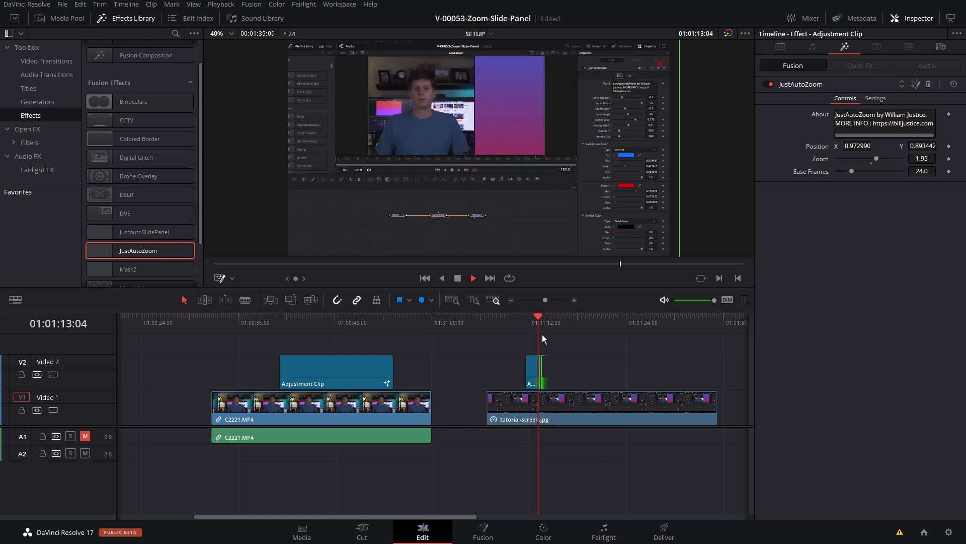
{"action": "scroll", "coordinate": [536, 367], "scroll_direction": "up", "scroll_amount": 2}
{"action": "key", "text": "space"}
Duplicate the shortened adjustment clip on Video 2 to start at 01:01:16:19, extend the copy to about 4.5 seconds, and play into it.
{"action": "left_click", "coordinate": [536, 370]}
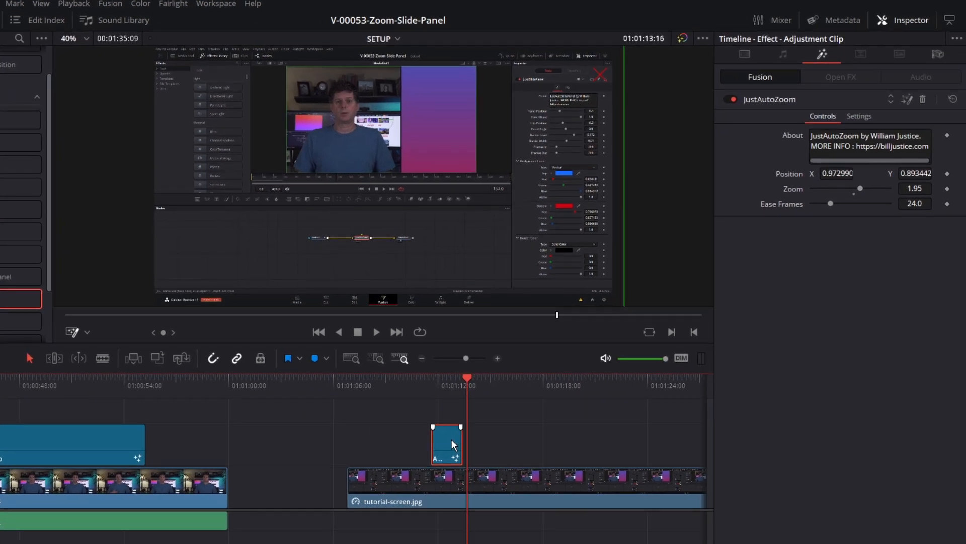
{"action": "left_click_drag", "start_coordinate": [537, 371], "coordinate": [563, 371]}
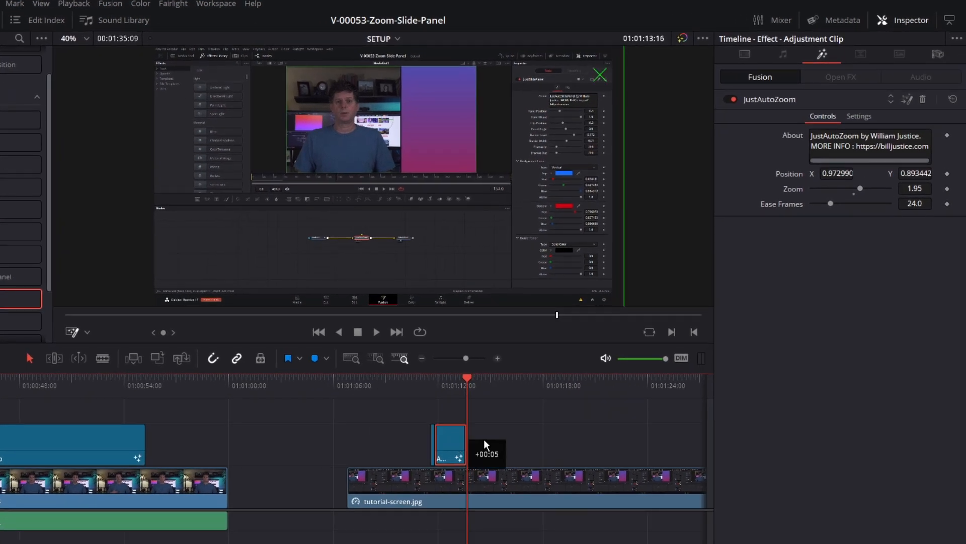
{"action": "left_click_drag", "start_coordinate": [555, 443], "coordinate": [599, 444]}
{"action": "left_click", "coordinate": [517, 383]}
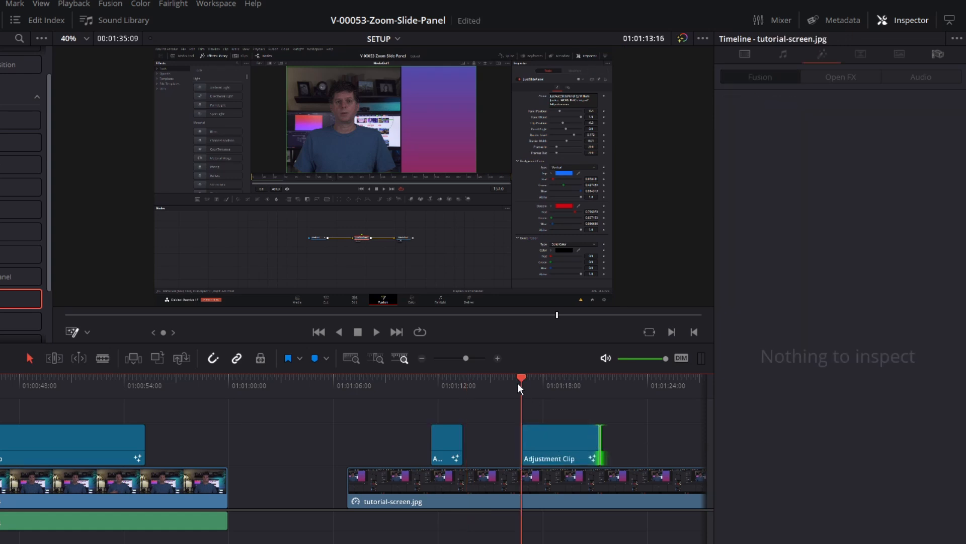
{"action": "key", "text": "space"}
{"action": "key", "text": "space"}
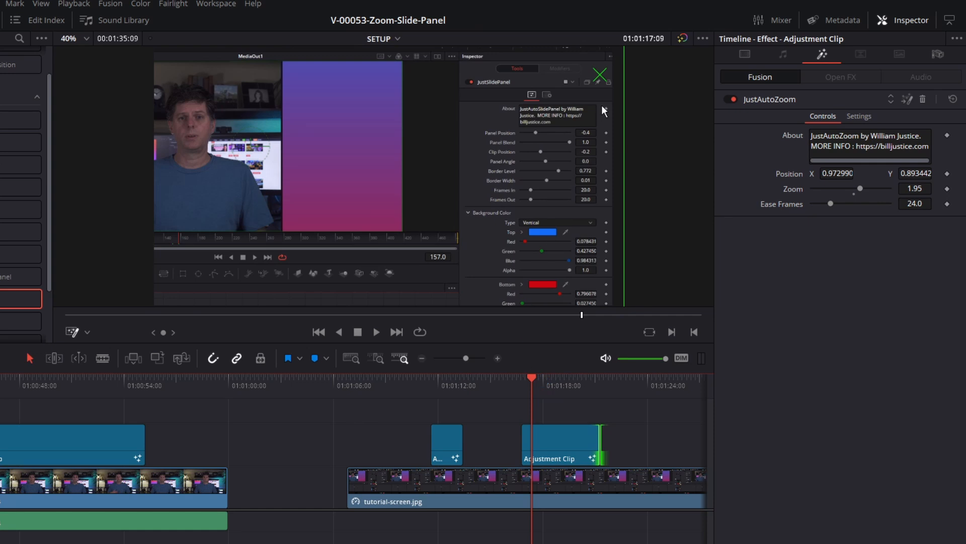
Move the copy's zoom centre to X 0.944005, Y 0.418032, set Zoom to 1.726, and play the clip from its start.
{"action": "left_click_drag", "start_coordinate": [602, 74], "coordinate": [588, 194]}
{"action": "left_click_drag", "start_coordinate": [915, 188], "coordinate": [803, 189]}
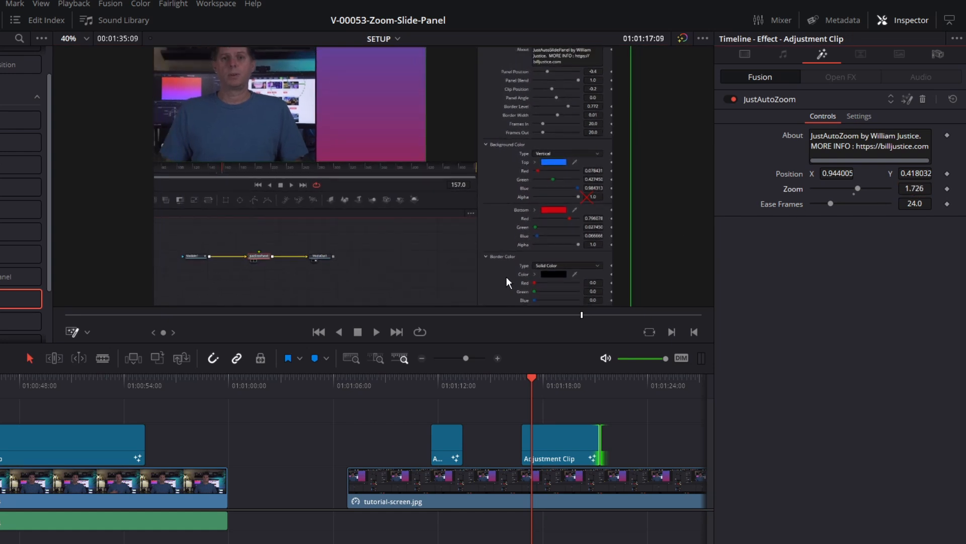
{"action": "left_click", "coordinate": [524, 385]}
{"action": "key", "text": "space"}
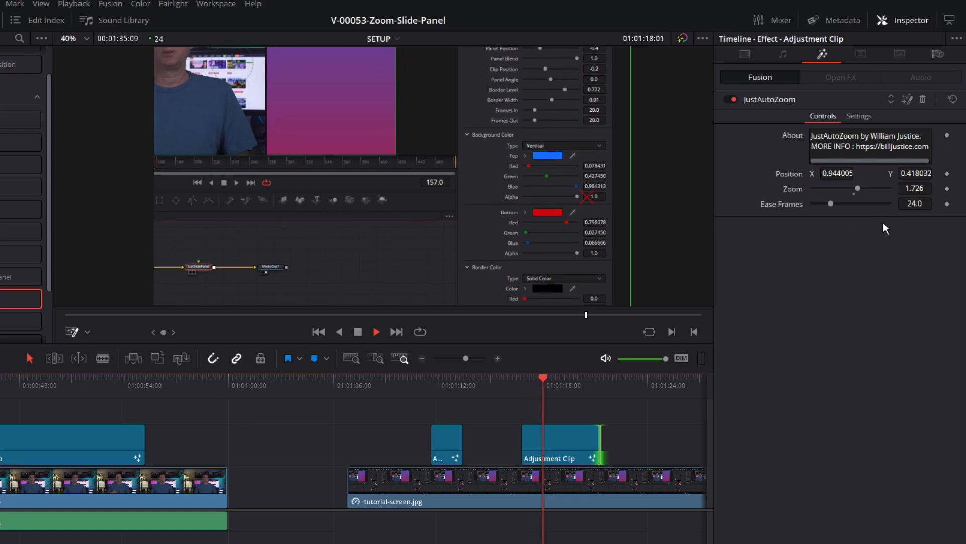
{"action": "left_click", "coordinate": [542, 378]}
Set JustAutoZoom's Ease Frames to 12 and play the zoom from the clip's start.
{"action": "left_click", "coordinate": [916, 203]}
{"action": "type", "text": "12"}
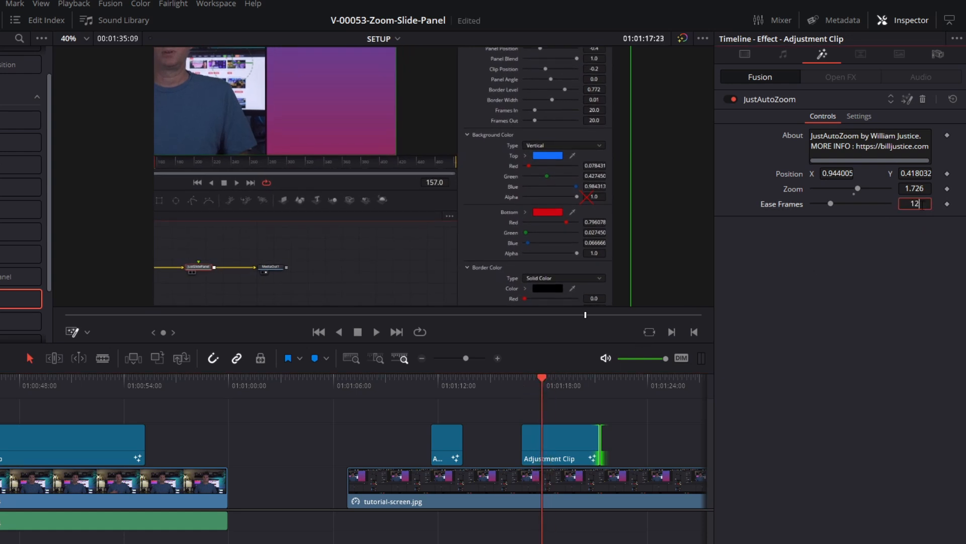
{"action": "key", "text": "Return"}
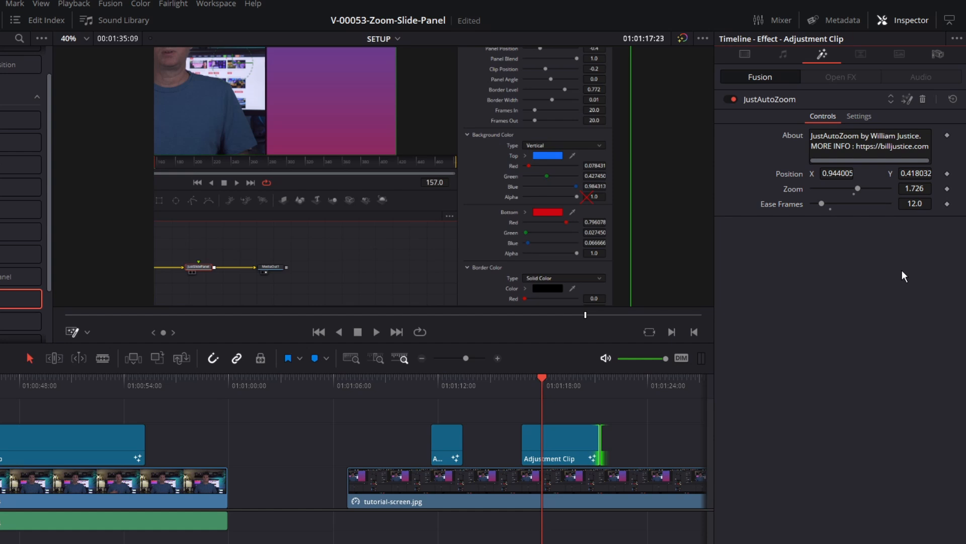
{"action": "left_click", "coordinate": [522, 385]}
{"action": "key", "text": "space"}
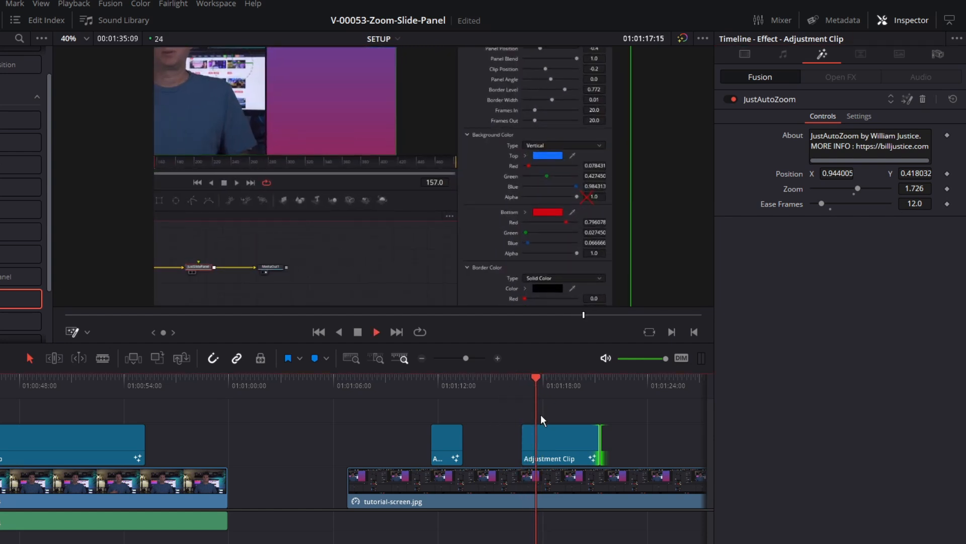
{"action": "key", "text": "space"}
Set JustAutoZoom's Ease Frames to 6 and play the adjustment clip through to its end.
{"action": "left_click", "coordinate": [909, 207]}
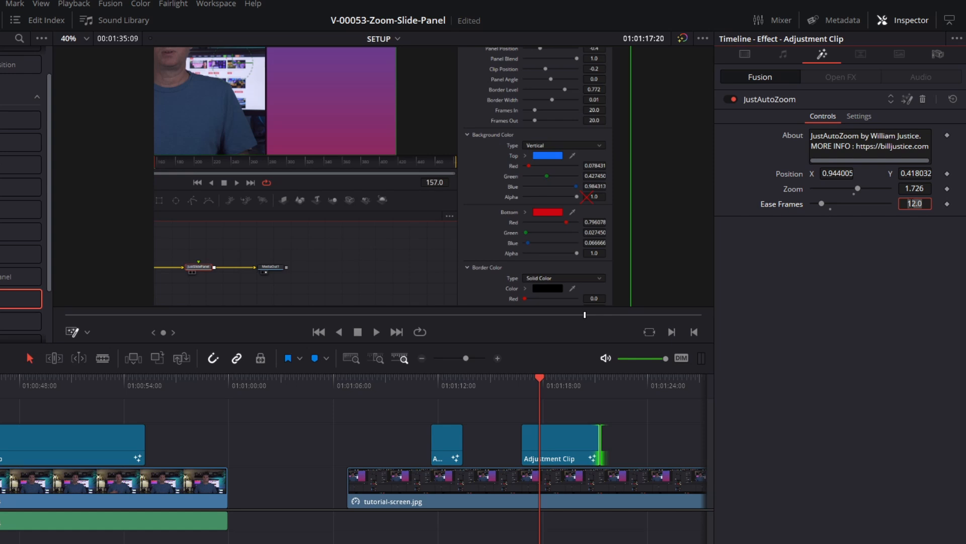
{"action": "type", "text": "6"}
{"action": "key", "text": "Return"}
{"action": "left_click", "coordinate": [524, 382]}
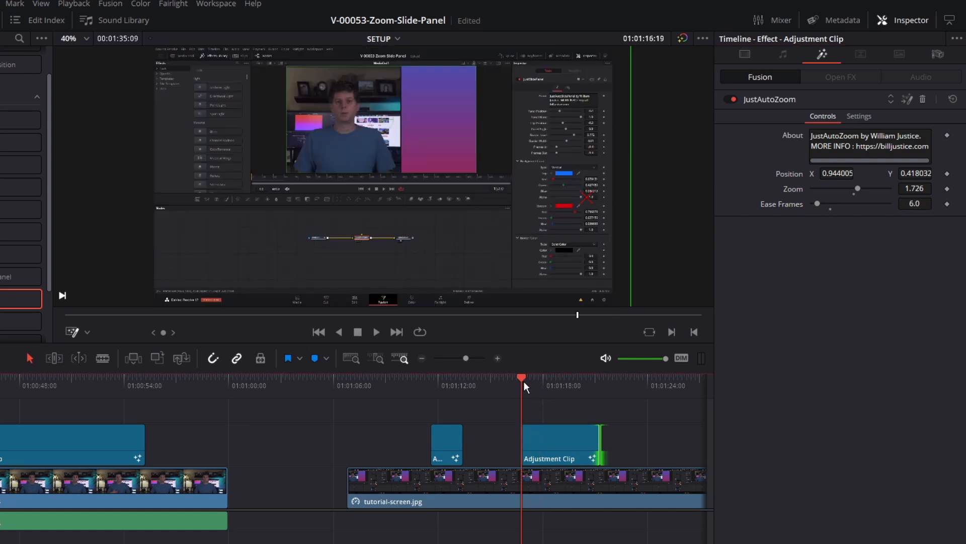
{"action": "key", "text": "space"}
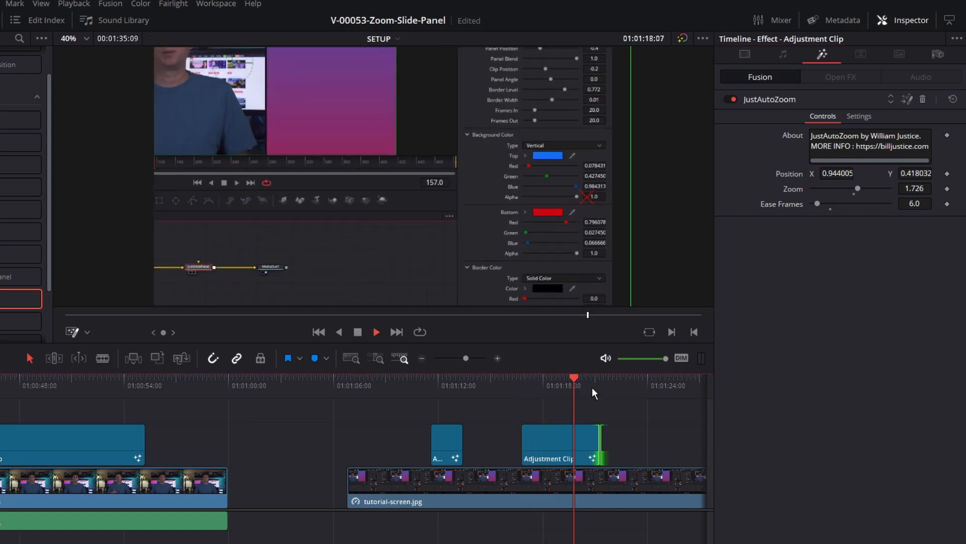
{"action": "key", "text": "space"}
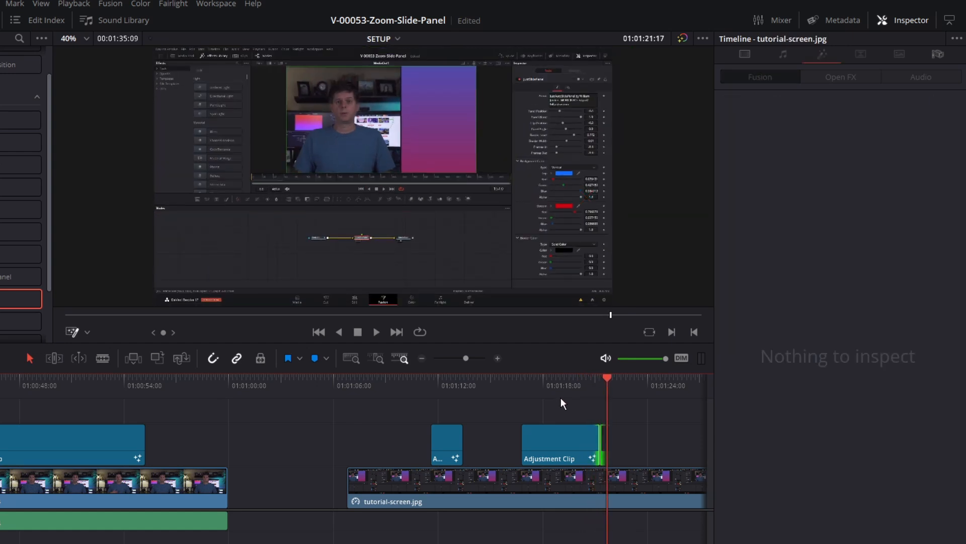
Replay the zoom-in from the clip's start and add Position and Zoom keyframes at 01:01:18:08.
{"action": "left_click", "coordinate": [550, 382]}
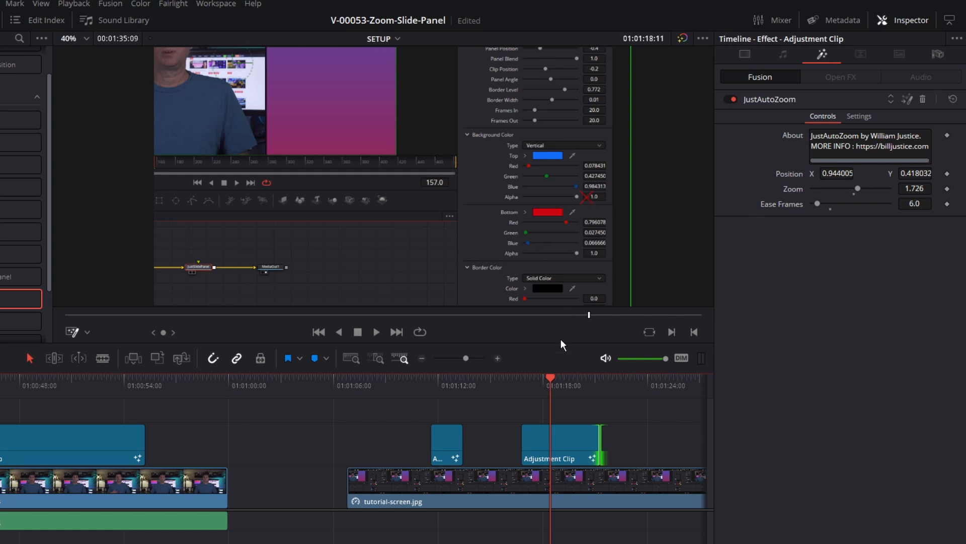
{"action": "left_click_drag", "start_coordinate": [553, 378], "coordinate": [530, 382]}
{"action": "key", "text": "space"}
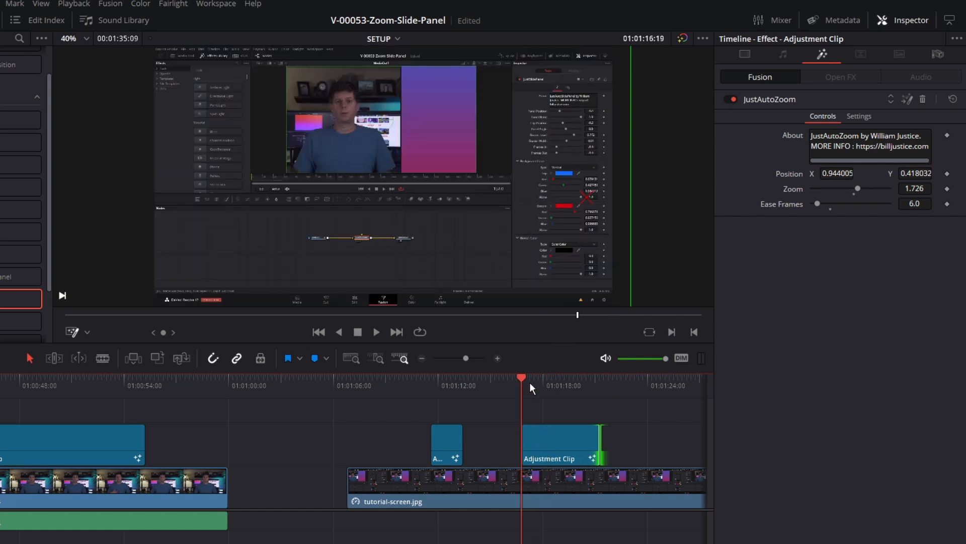
{"action": "key", "text": "space"}
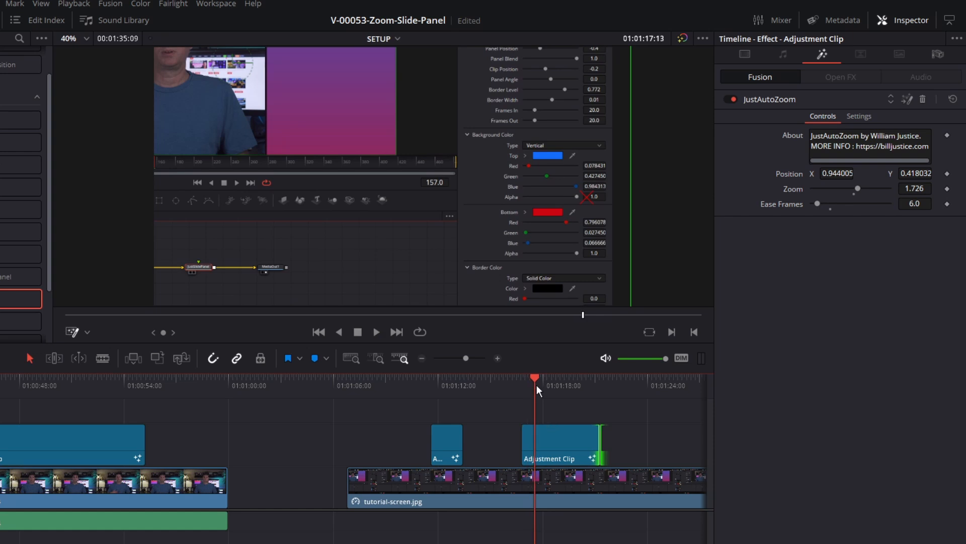
{"action": "left_click_drag", "start_coordinate": [535, 381], "coordinate": [548, 381]}
{"action": "left_click", "coordinate": [947, 173]}
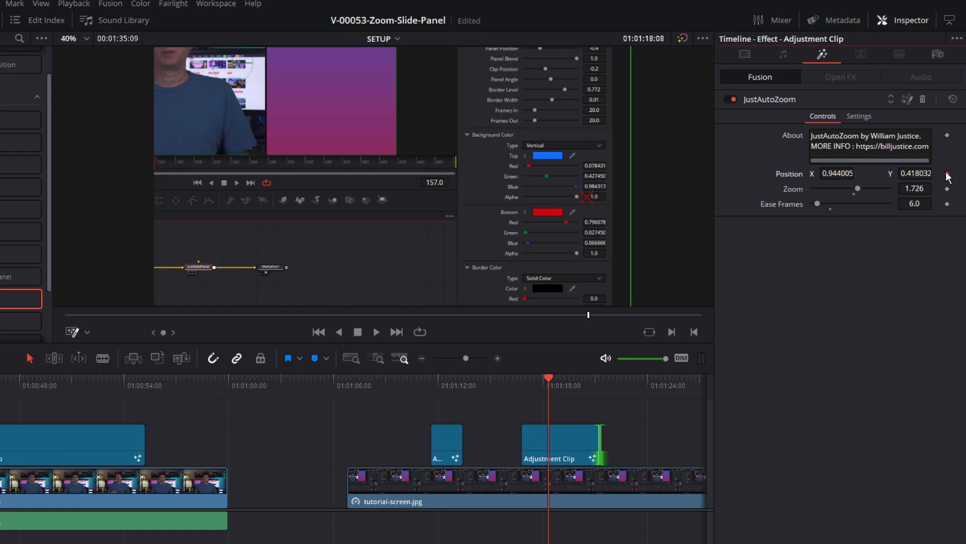
{"action": "left_click", "coordinate": [947, 188]}
At 01:01:18:19, move the zoom centre onto the pictured JustSlidePanel node, at Position X 0.457839, Y 0.265807.
{"action": "key", "text": "Right"}
{"action": "key", "text": "Right"}
{"action": "key", "text": "Right"}
{"action": "key", "text": "Right"}
{"action": "key", "text": "Right"}
{"action": "key", "text": "Right"}
{"action": "key", "text": "Right"}
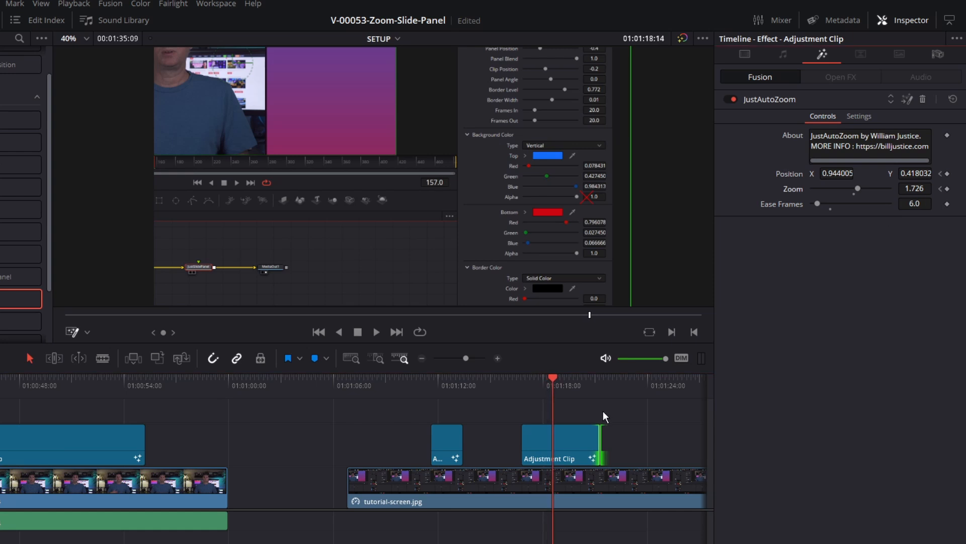
{"action": "key", "text": "Right"}
{"action": "key", "text": "Right"}
{"action": "key", "text": "Right"}
{"action": "key", "text": "Right"}
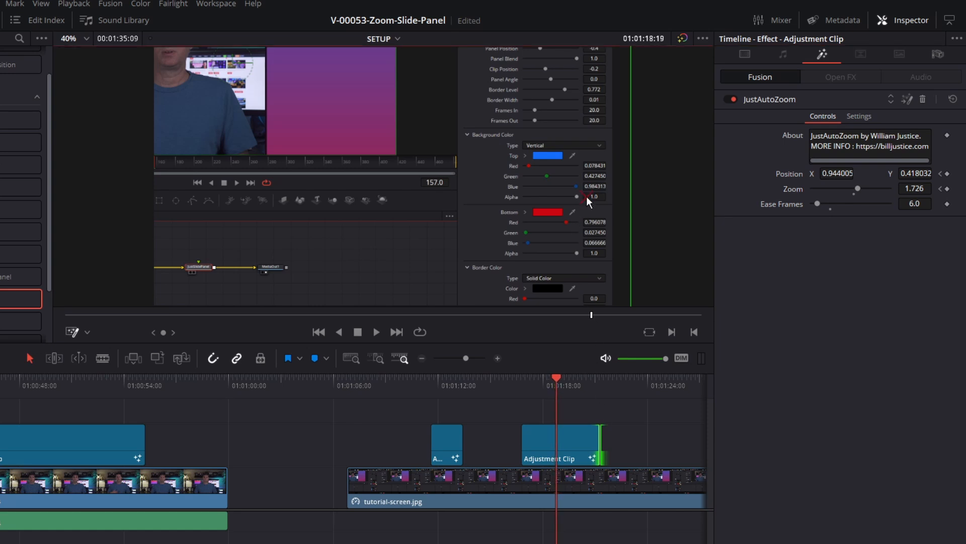
{"action": "left_click_drag", "start_coordinate": [587, 196], "coordinate": [362, 235]}
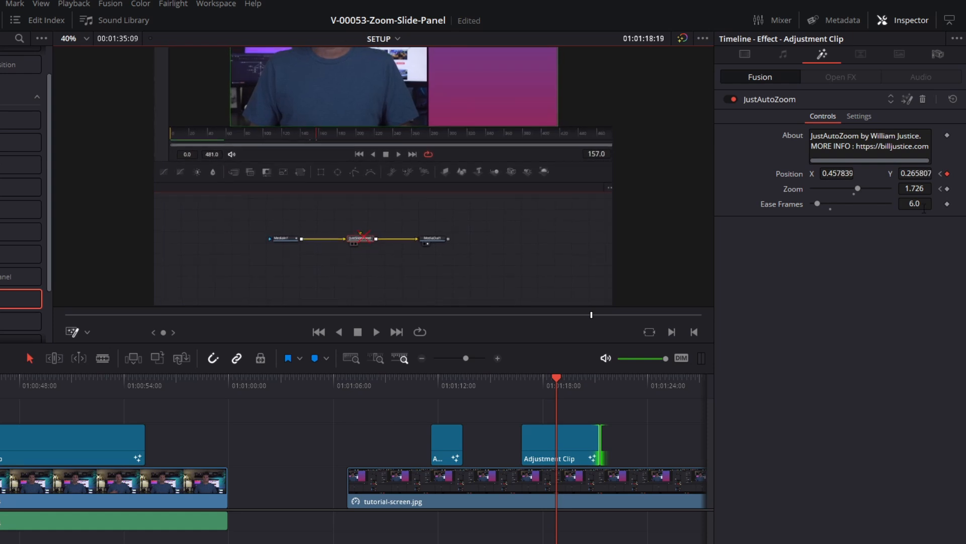
Play back the keyframed move onto the pictured node and extend the adjustment clip's end by about two seconds.
{"action": "left_click", "coordinate": [526, 379]}
{"action": "key", "text": "space"}
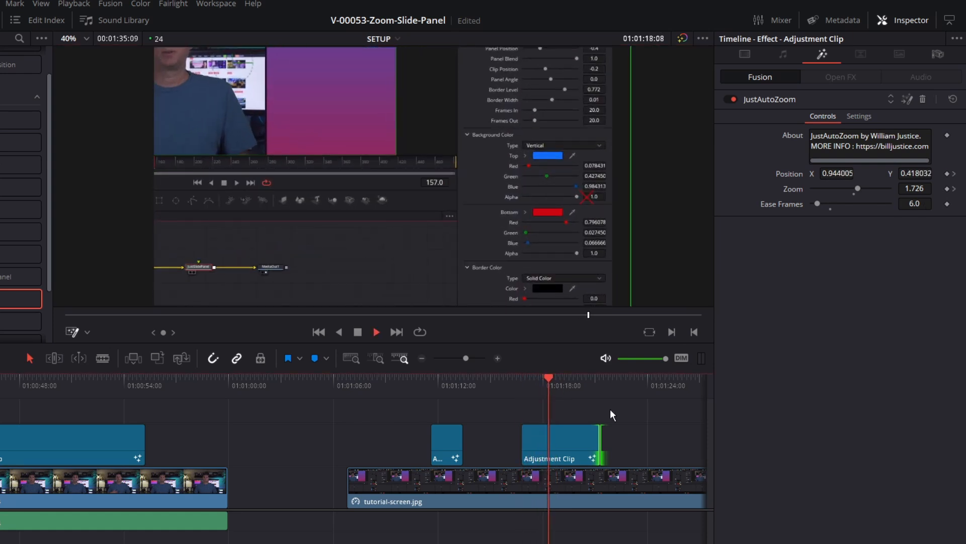
{"action": "key", "text": "space"}
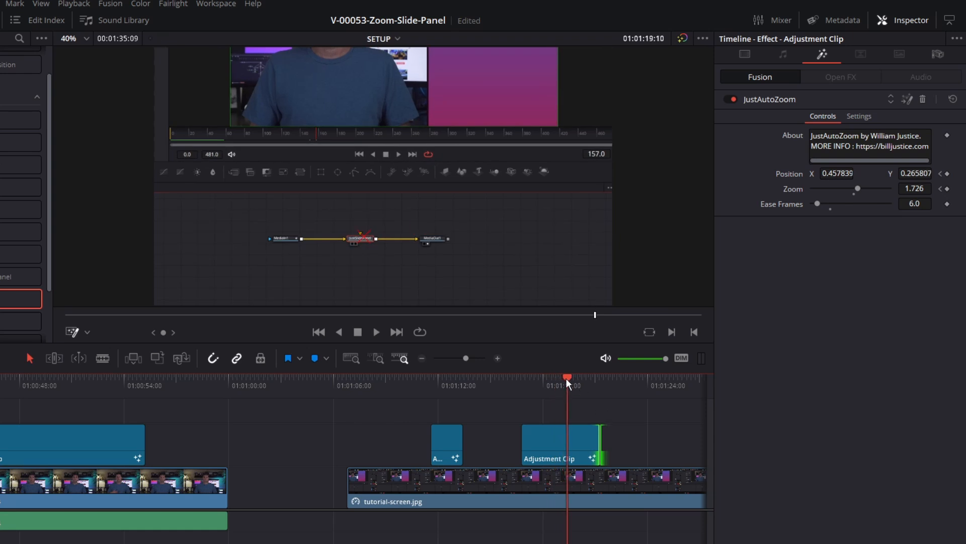
{"action": "left_click_drag", "start_coordinate": [566, 378], "coordinate": [576, 378]}
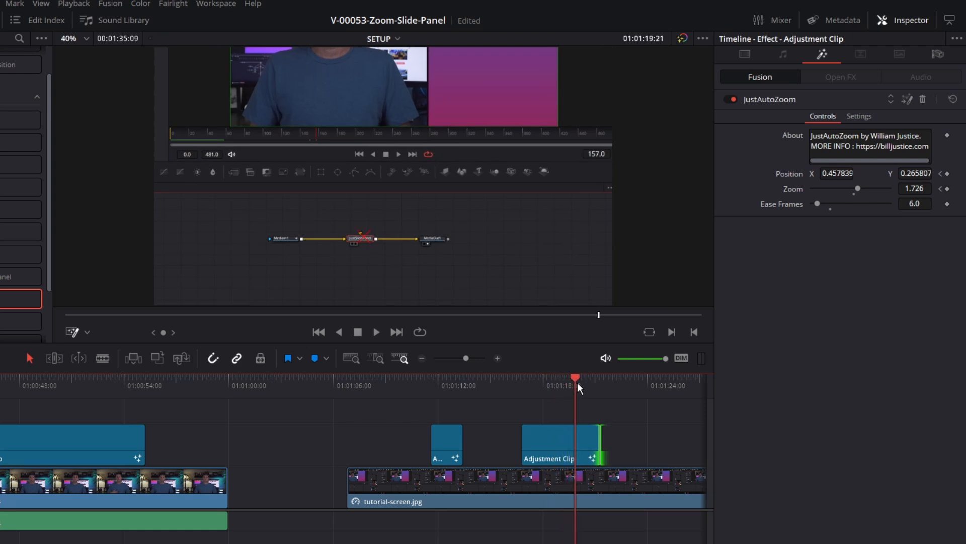
{"action": "left_click", "coordinate": [598, 441]}
{"action": "left_click_drag", "start_coordinate": [600, 440], "coordinate": [637, 441]}
Add Position and Zoom keyframes to JustAutoZoom at 01:01:20:22.
{"action": "left_click_drag", "start_coordinate": [585, 385], "coordinate": [594, 382]}
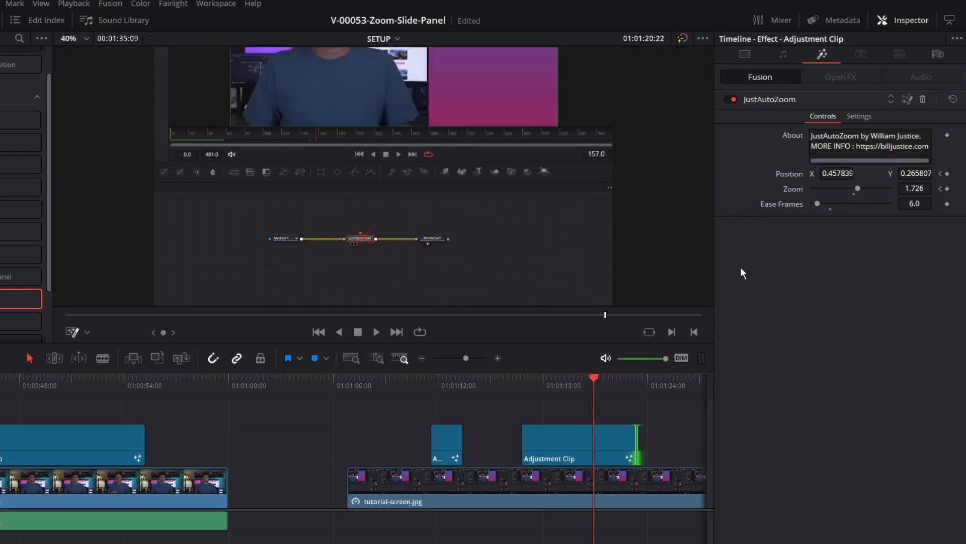
{"action": "left_click", "coordinate": [948, 175]}
{"action": "left_click", "coordinate": [947, 174]}
{"action": "left_click", "coordinate": [948, 189]}
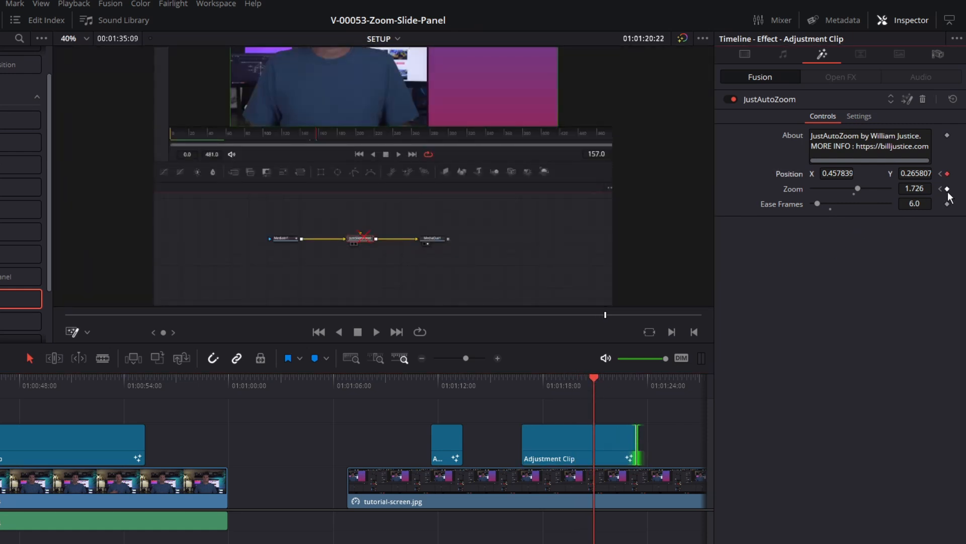
At 01:01:22:01, move the zoom centre onto the pictured presenter's face, at X 0.406455, Y 0.776346, and play the clip from its start.
{"action": "key", "text": "space"}
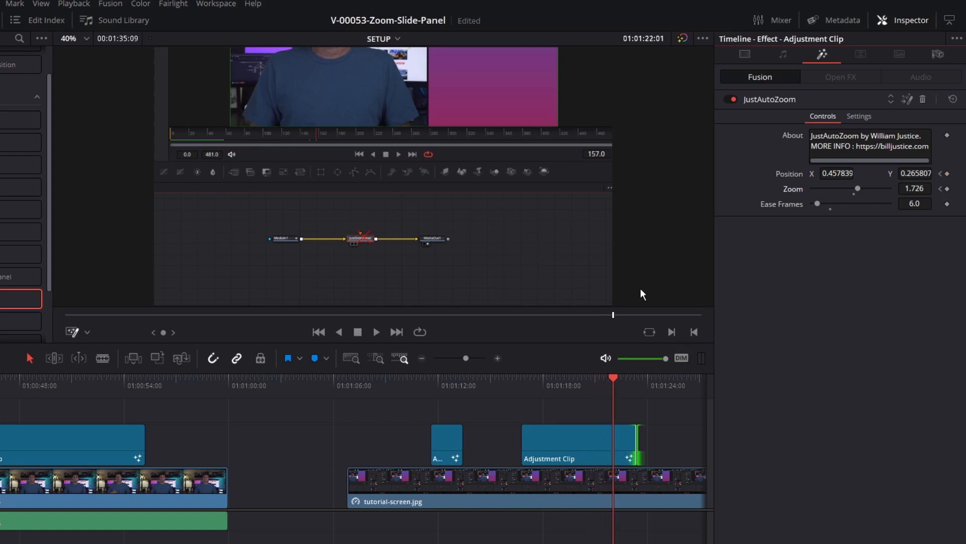
{"action": "left_click_drag", "start_coordinate": [363, 237], "coordinate": [341, 106]}
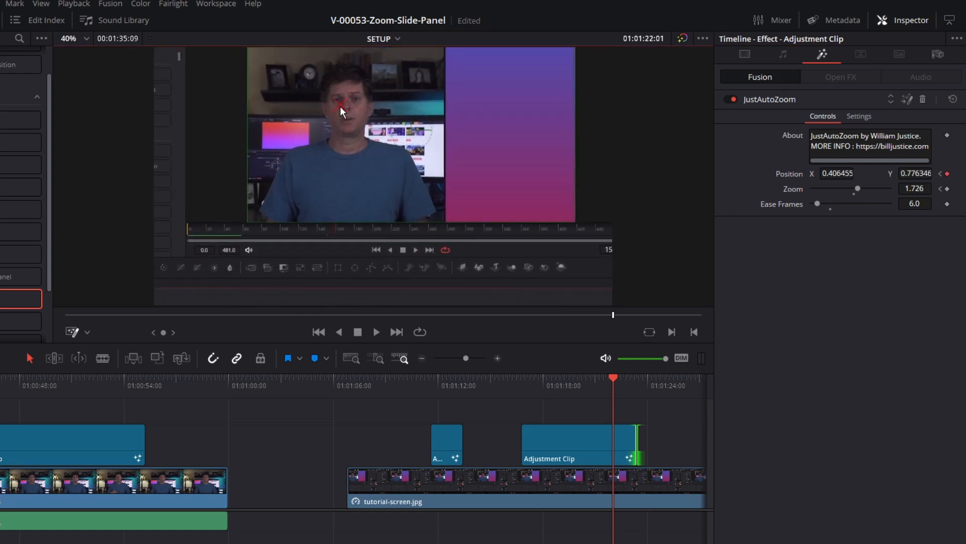
{"action": "left_click", "coordinate": [521, 382]}
{"action": "key", "text": "space"}
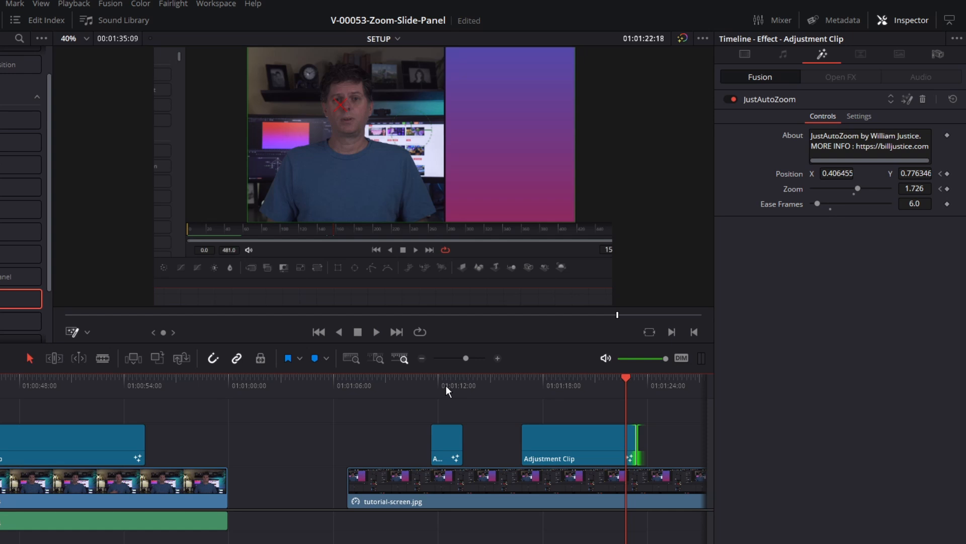
{"action": "left_click", "coordinate": [446, 386]}
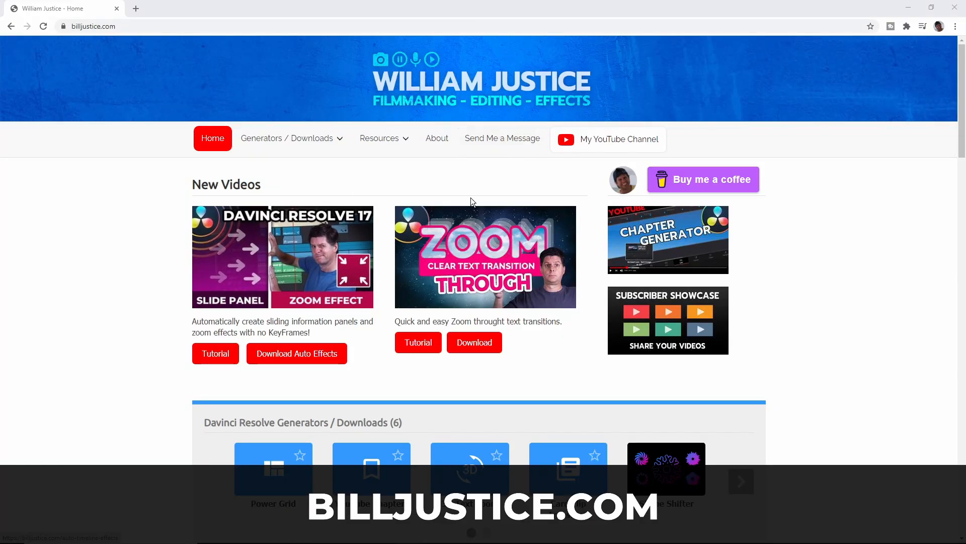
Switch to the browser and open the Auto Timeline Effects page among the website's generators and downloads.
{"action": "left_click_drag", "start_coordinate": [961, 83], "coordinate": [943, 186]}
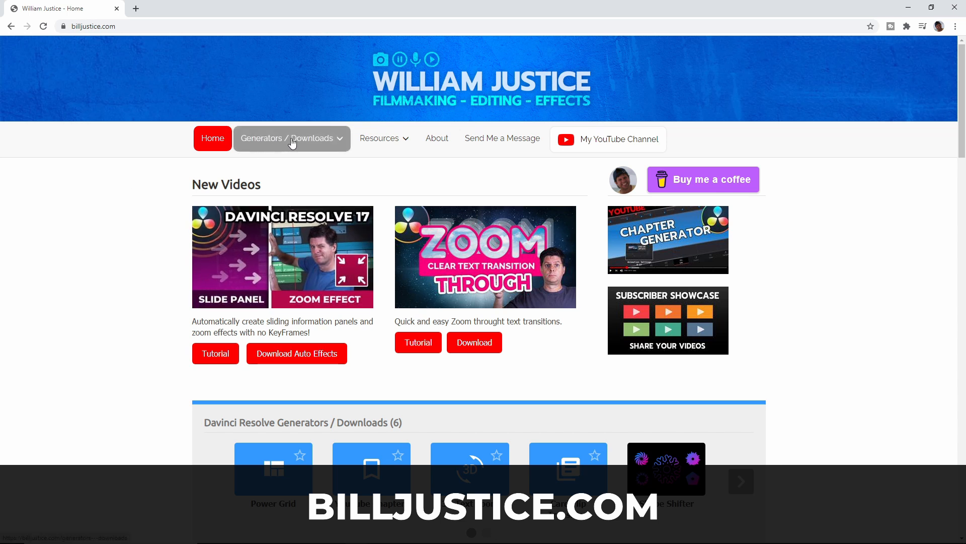
{"action": "mouse_move", "coordinate": [304, 144]}
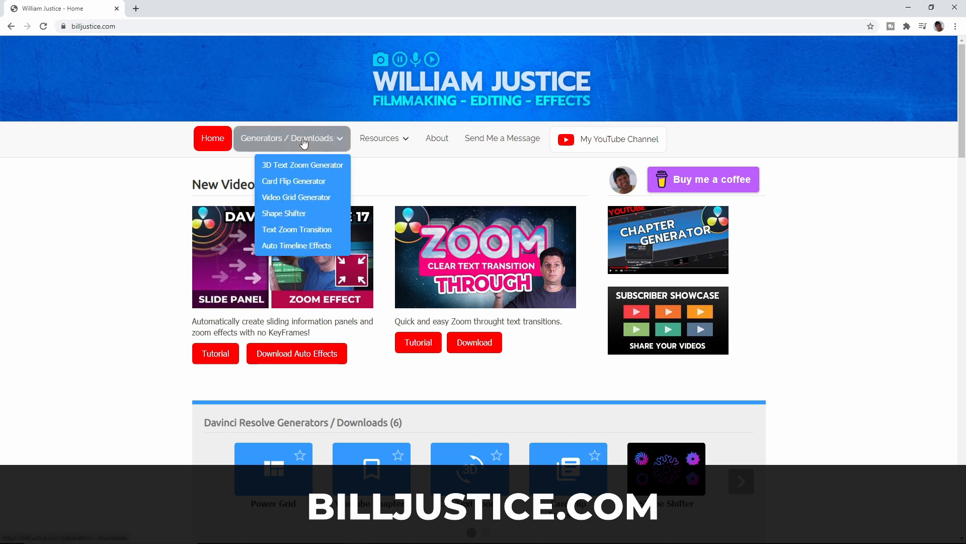
{"action": "left_click", "coordinate": [303, 244]}
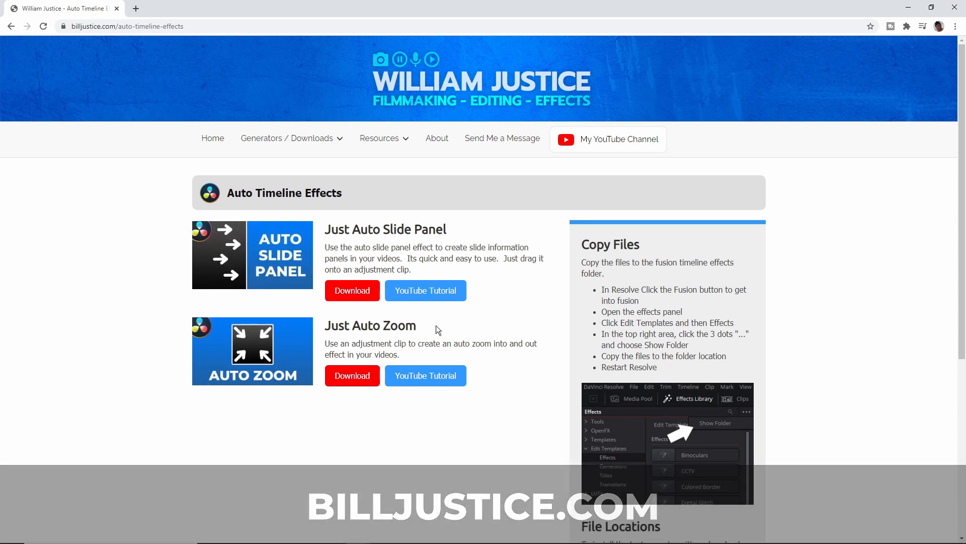
Download the Just Auto Slide Panel and Just Auto Zoom setting files and show them in their download folder.
{"action": "left_click", "coordinate": [365, 294]}
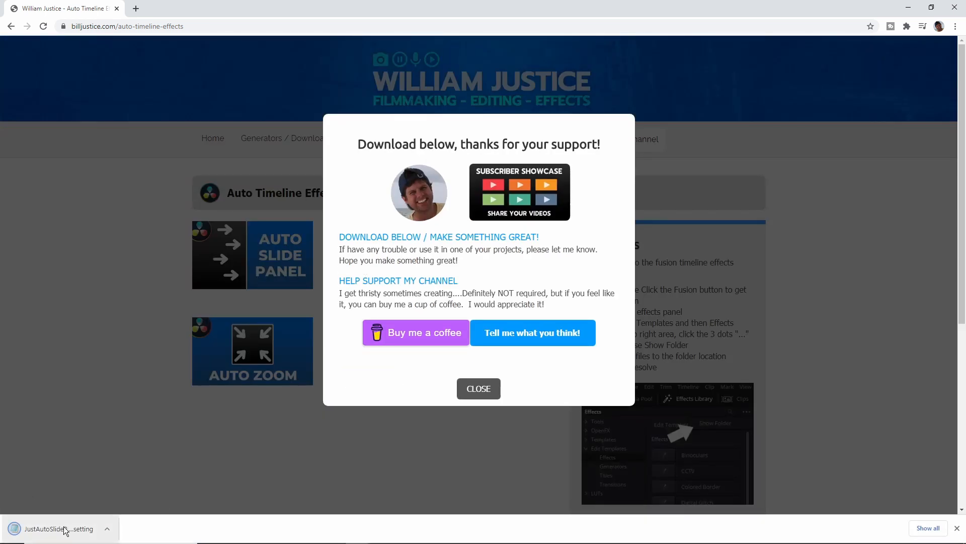
{"action": "left_click", "coordinate": [186, 459]}
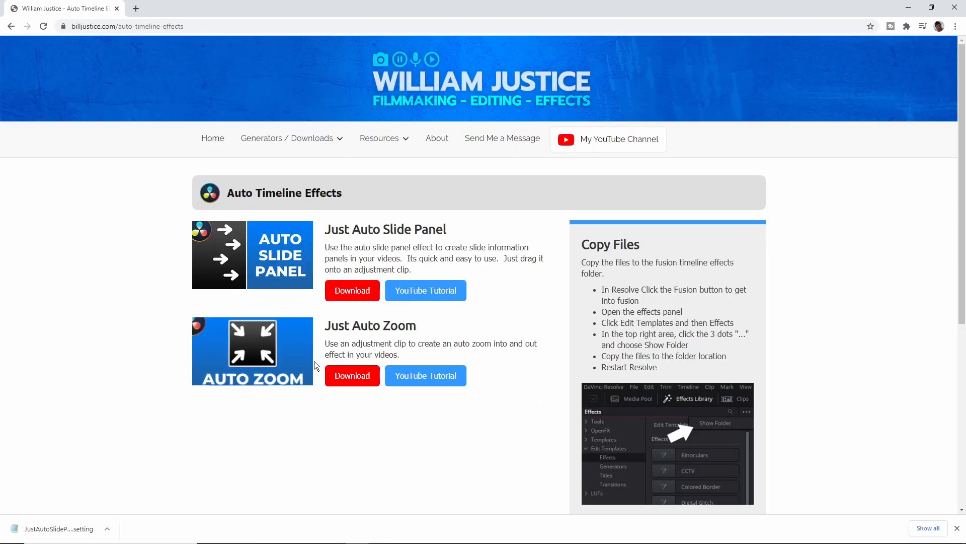
{"action": "left_click", "coordinate": [350, 377]}
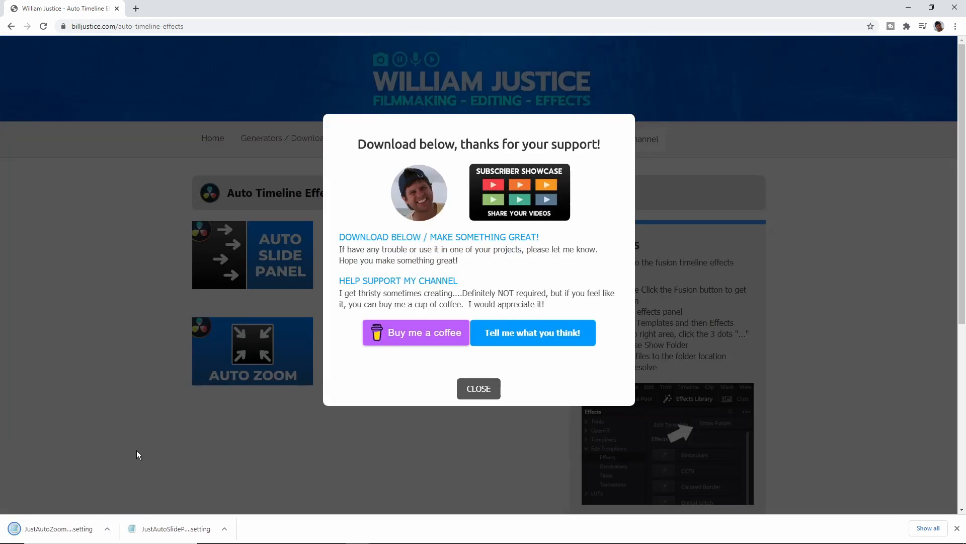
{"action": "left_click", "coordinate": [107, 528]}
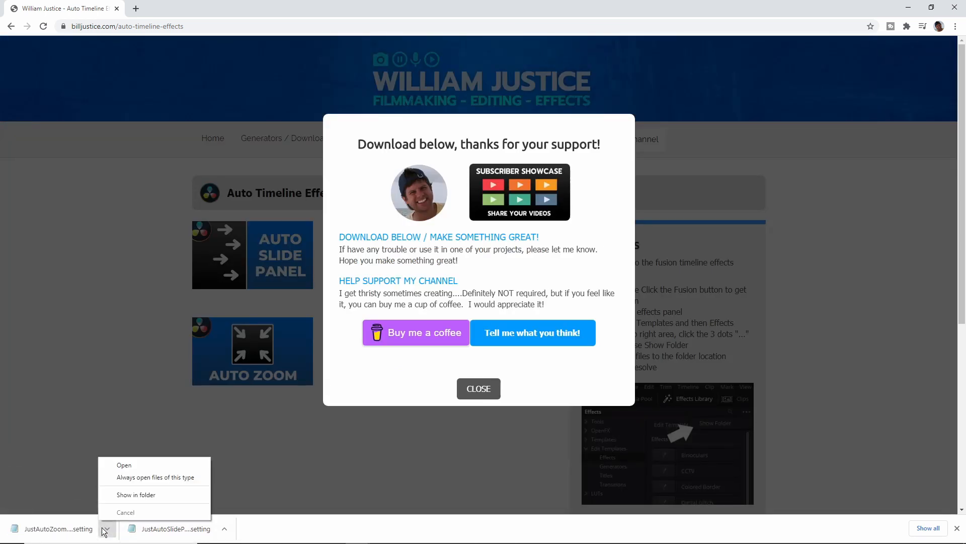
{"action": "left_click", "coordinate": [125, 494]}
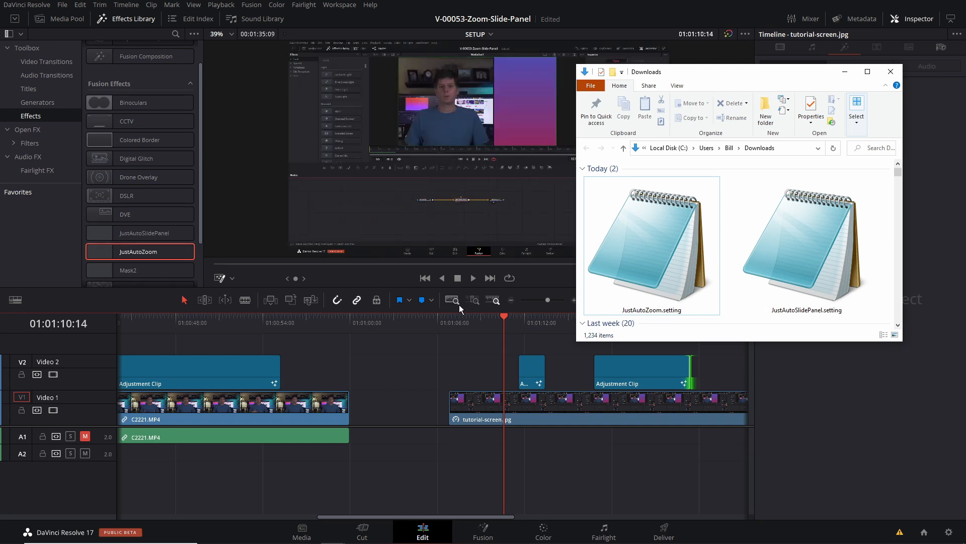
Switch to DaVinci Resolve, park the playhead at 01:01:09:22 on tutorial-screen.jpg and open the clip in Fusion.
{"action": "left_click_drag", "start_coordinate": [492, 320], "coordinate": [497, 322]}
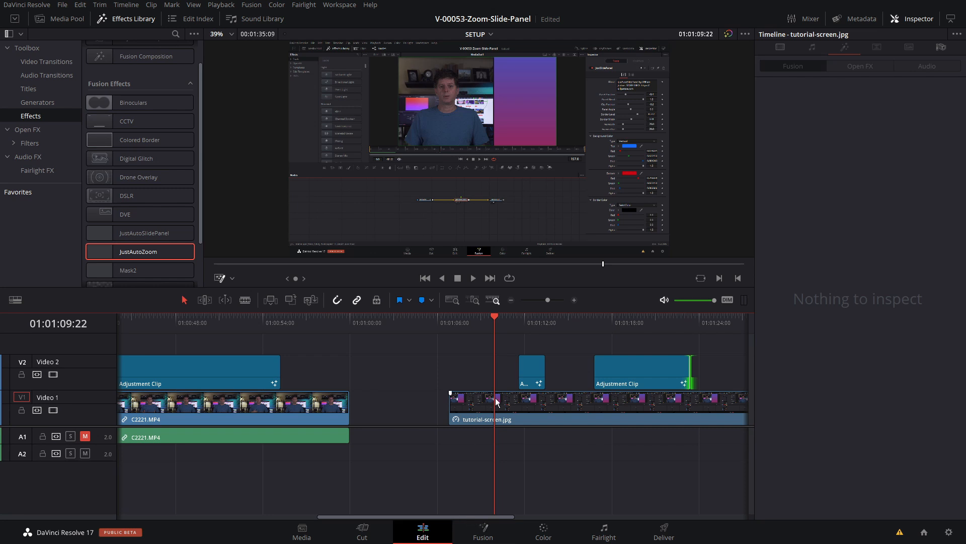
{"action": "left_click", "coordinate": [480, 536]}
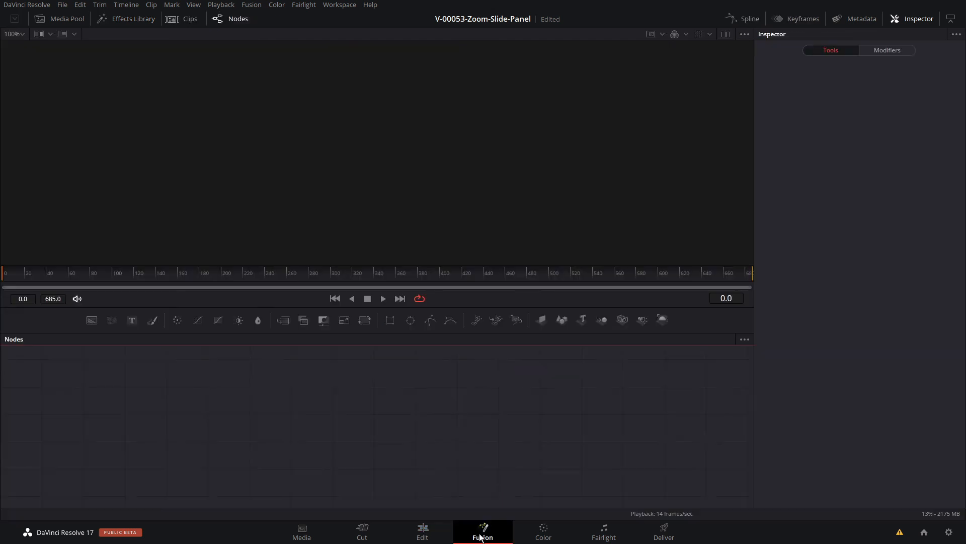
{"action": "left_click_drag", "start_coordinate": [390, 439], "coordinate": [532, 439]}
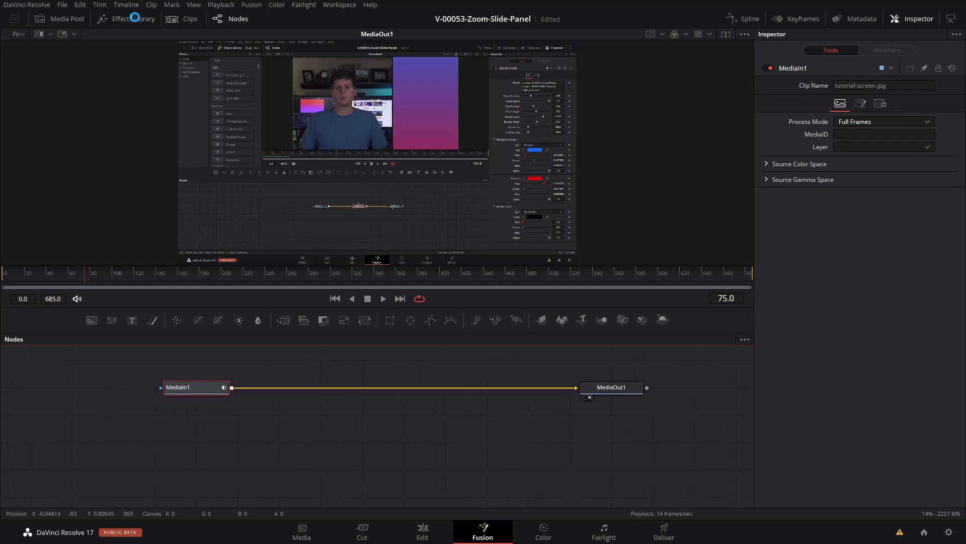
Show the Effects Library and browse the Effects category of the Edit Templates.
{"action": "left_click", "coordinate": [132, 19]}
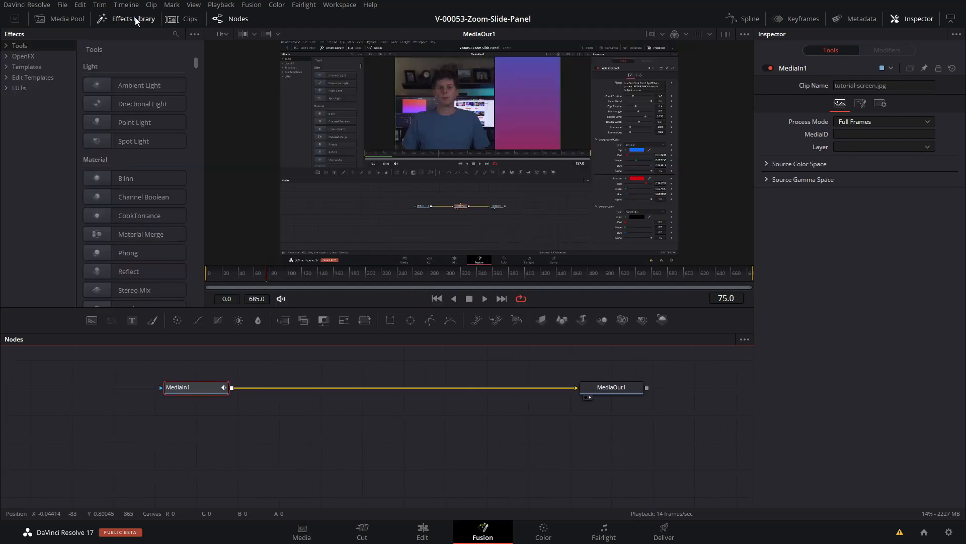
{"action": "left_click", "coordinate": [24, 79]}
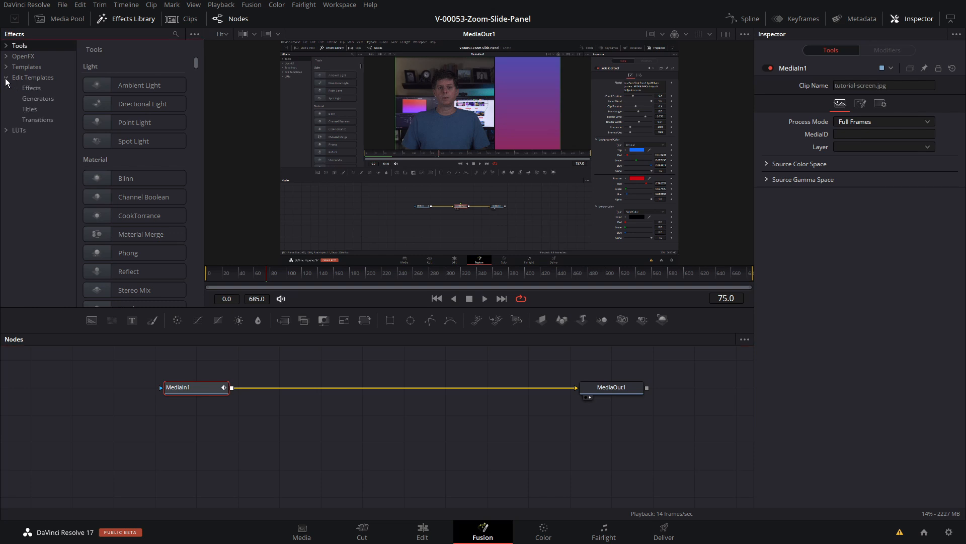
{"action": "left_click", "coordinate": [32, 89]}
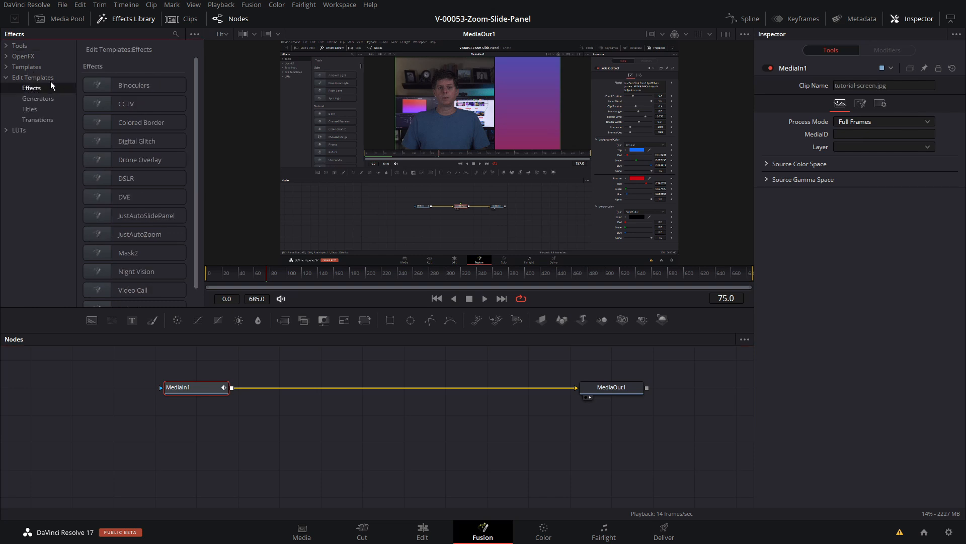
{"action": "left_click_drag", "start_coordinate": [195, 114], "coordinate": [193, 149]}
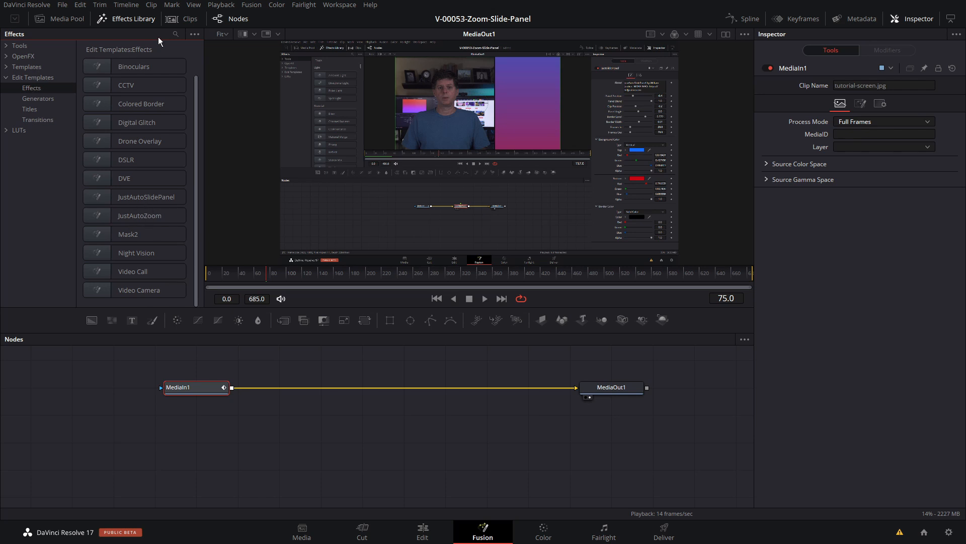
Show the Edit Templates Effects folder in the file explorer and arrange it side by side with the Downloads folder.
{"action": "left_click", "coordinate": [195, 34]}
{"action": "left_click", "coordinate": [162, 48]}
{"action": "left_click_drag", "start_coordinate": [269, 83], "coordinate": [237, 67]}
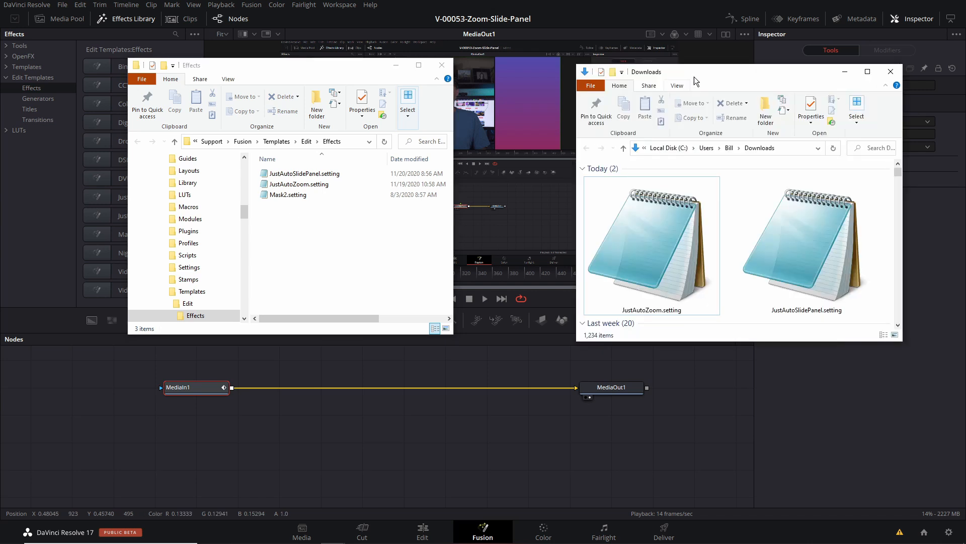
{"action": "left_click_drag", "start_coordinate": [694, 74], "coordinate": [683, 60]}
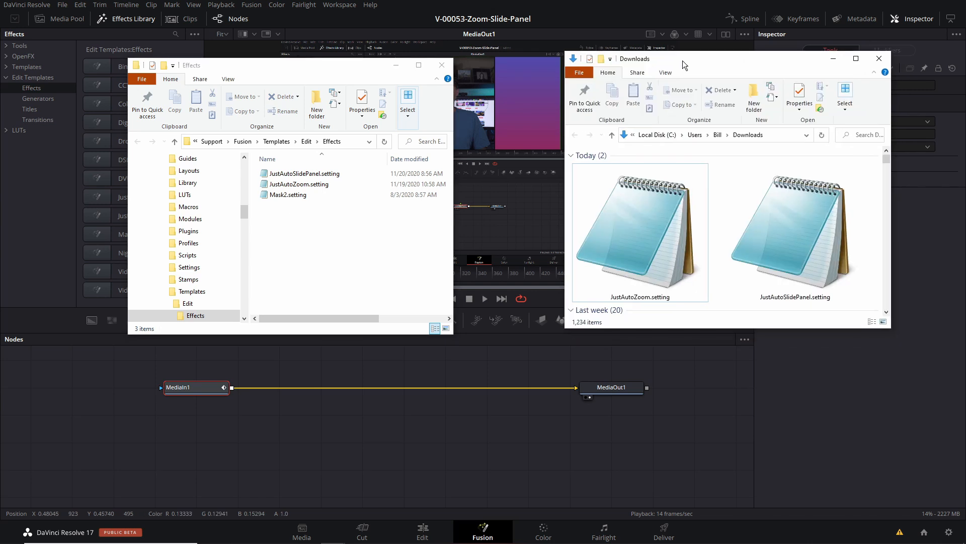
Select both JustAutoSlidePanel.setting and JustAutoZoom.setting in the Downloads folder.
{"action": "left_click", "coordinate": [795, 233]}
{"action": "left_click", "coordinate": [665, 237], "text": "ctrl"}
{"action": "mouse_move", "coordinate": [665, 237]}
{"action": "left_mouse_down"}
{"action": "mouse_move", "coordinate": [610, 226]}
{"action": "mouse_move", "coordinate": [328, 241]}
{"action": "mouse_move", "coordinate": [657, 223]}
{"action": "left_mouse_up"}
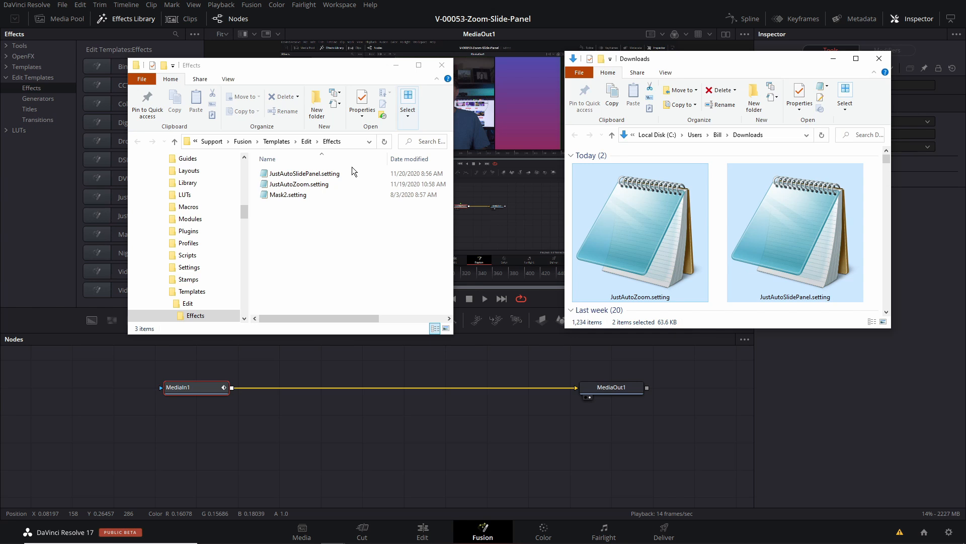
Return to DaVinci Resolve and bring up the command for quitting the application.
{"action": "left_click", "coordinate": [397, 14]}
{"action": "left_click", "coordinate": [50, 7]}
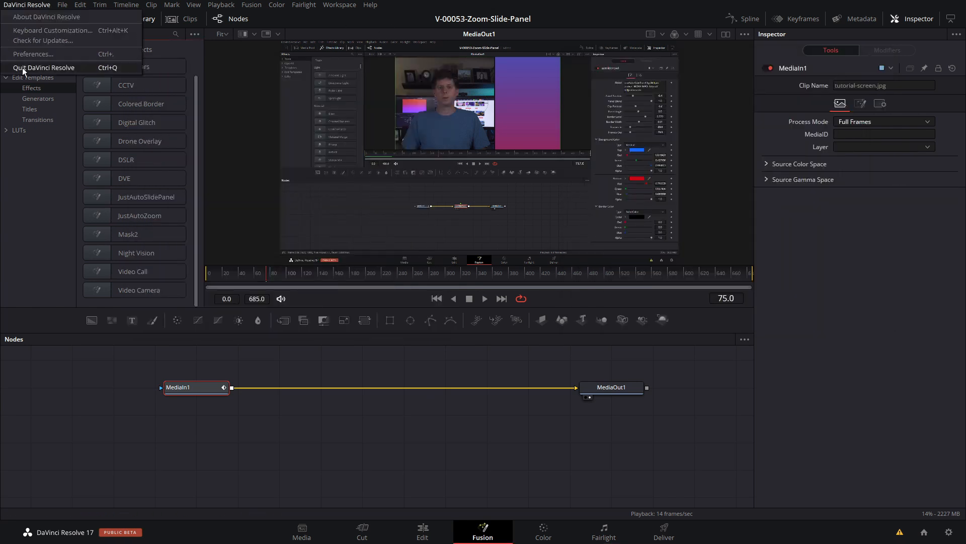